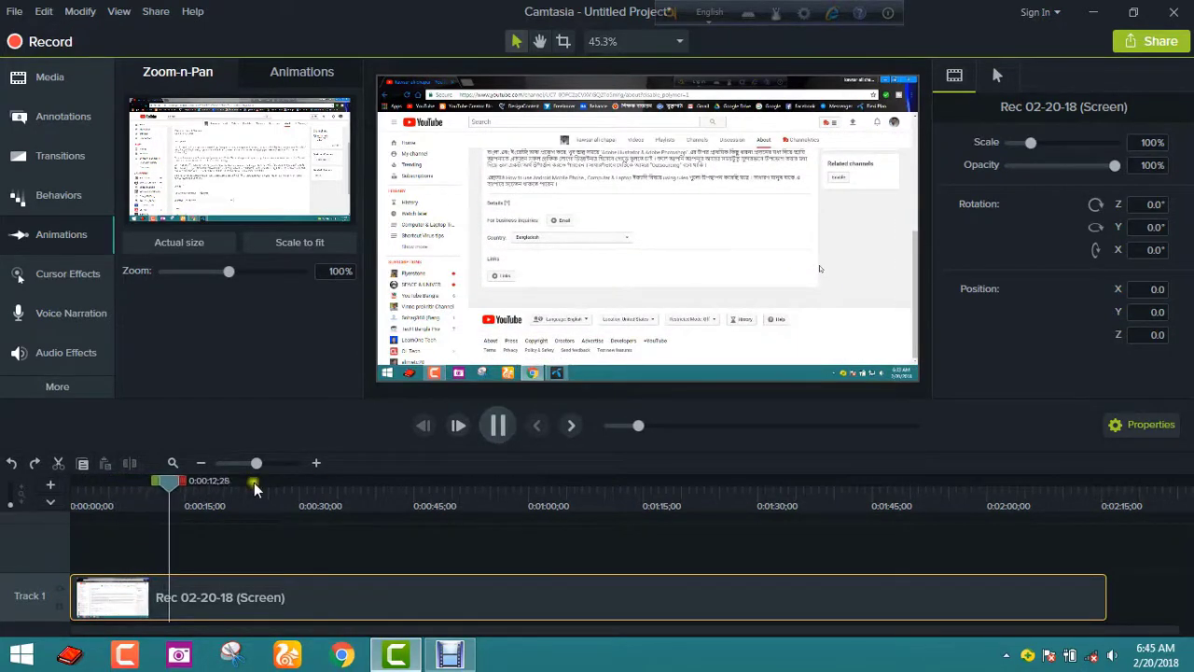
- Return the playhead to the start of the timeline, play the recording and pause at 0:00:01;29
left_click(60, 155)
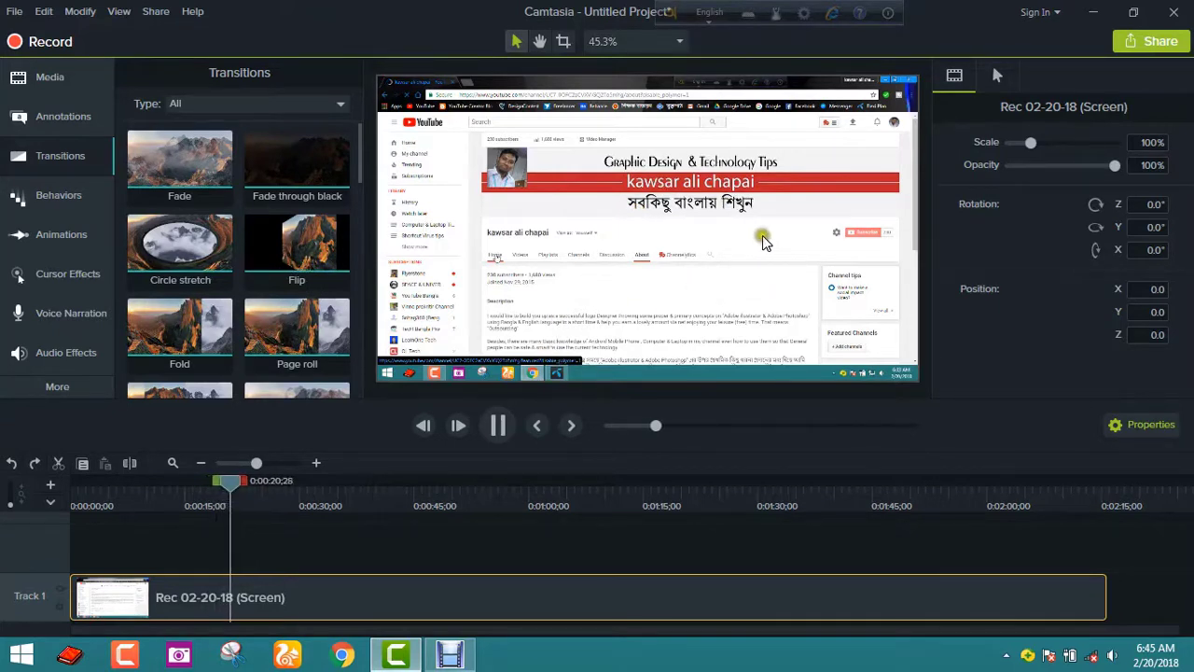
left_click(499, 426)
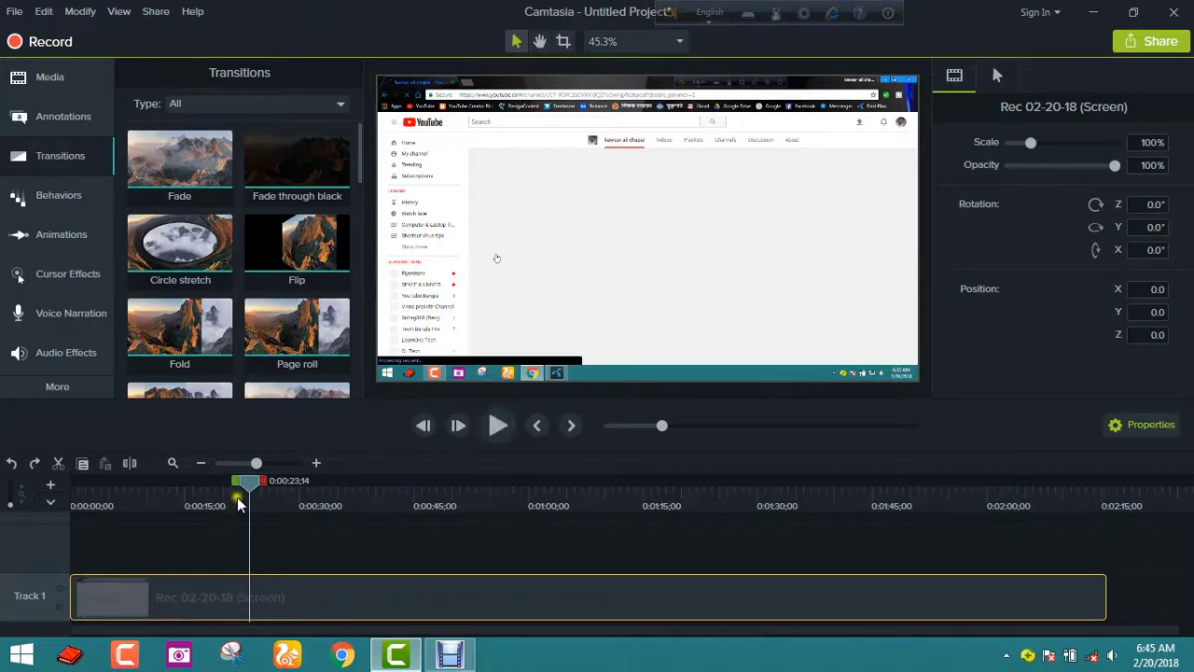
left_click_drag(239, 505, 76, 505)
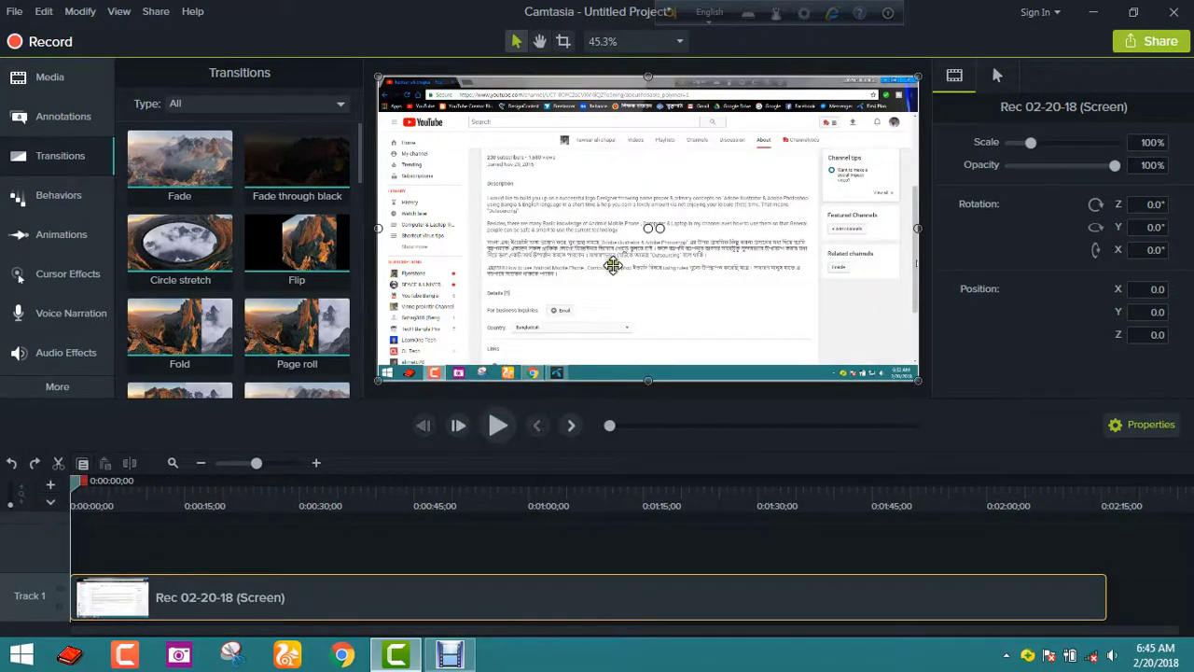
left_click(498, 426)
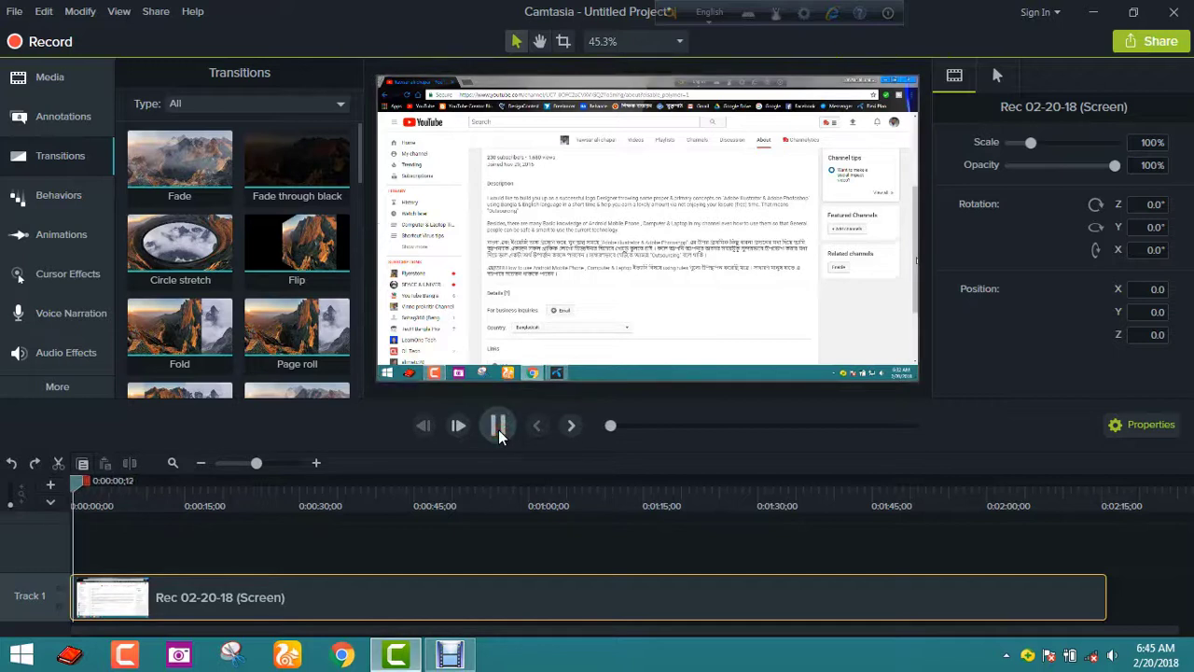
left_click(499, 425)
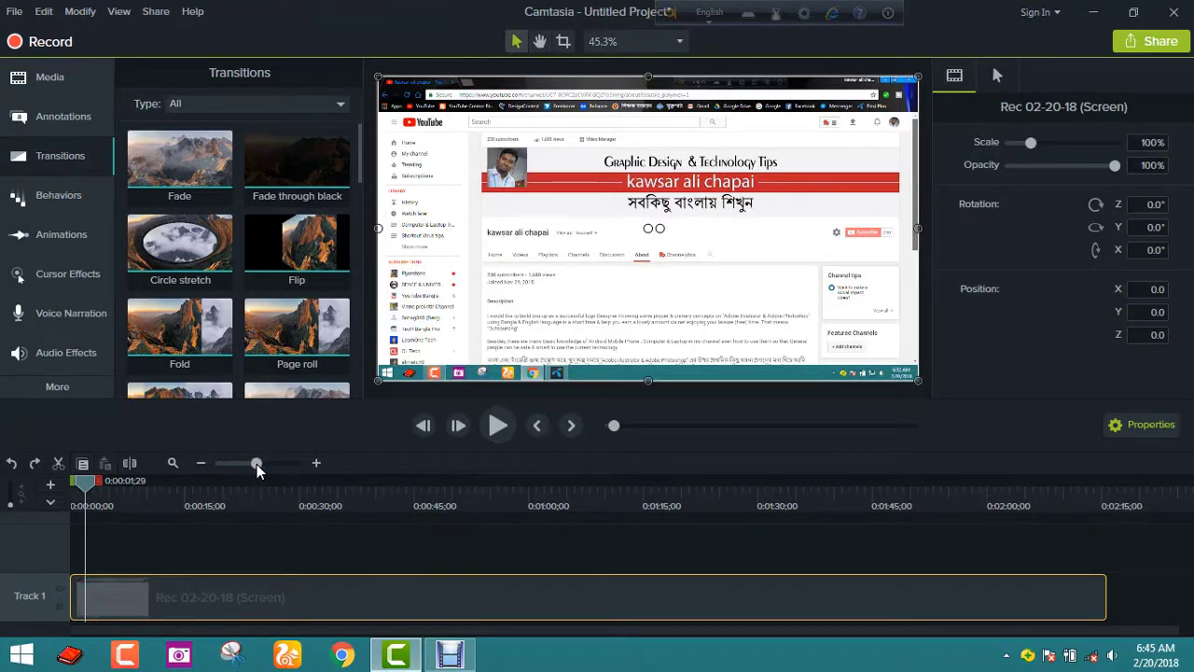
- Zoom the timeline in to its maximum, replay the recording from the start and pause at 0:00:01;18
left_click_drag(256, 464, 444, 468)
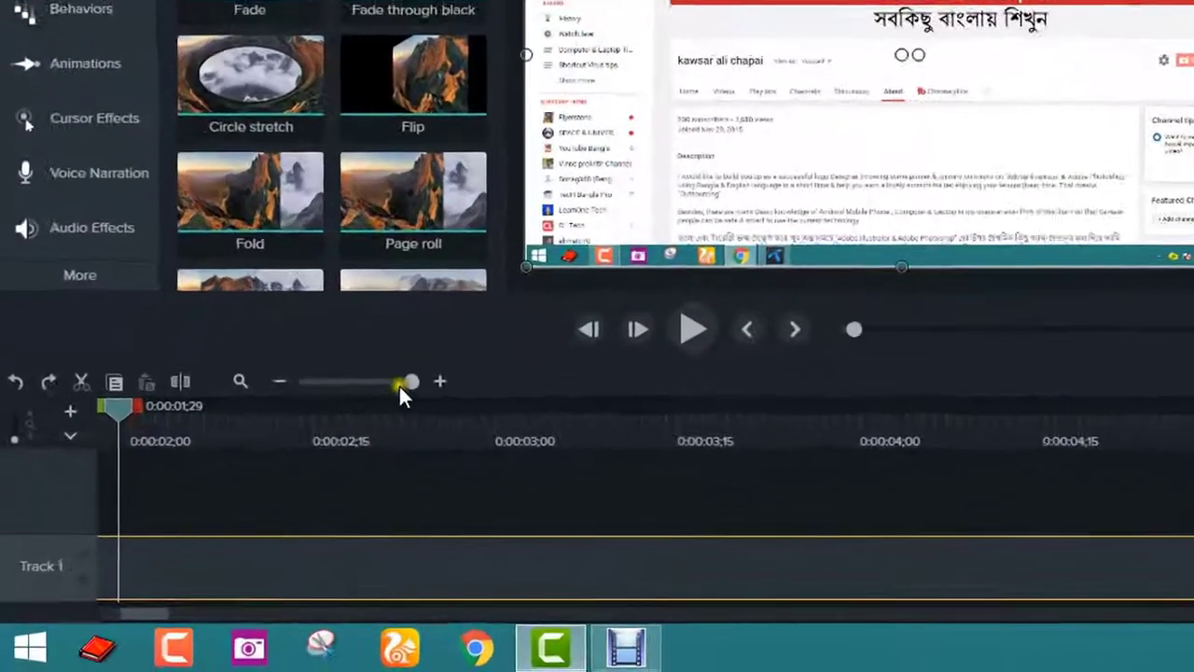
left_click_drag(295, 464, 218, 470)
left_click_drag(122, 380, 13, 399)
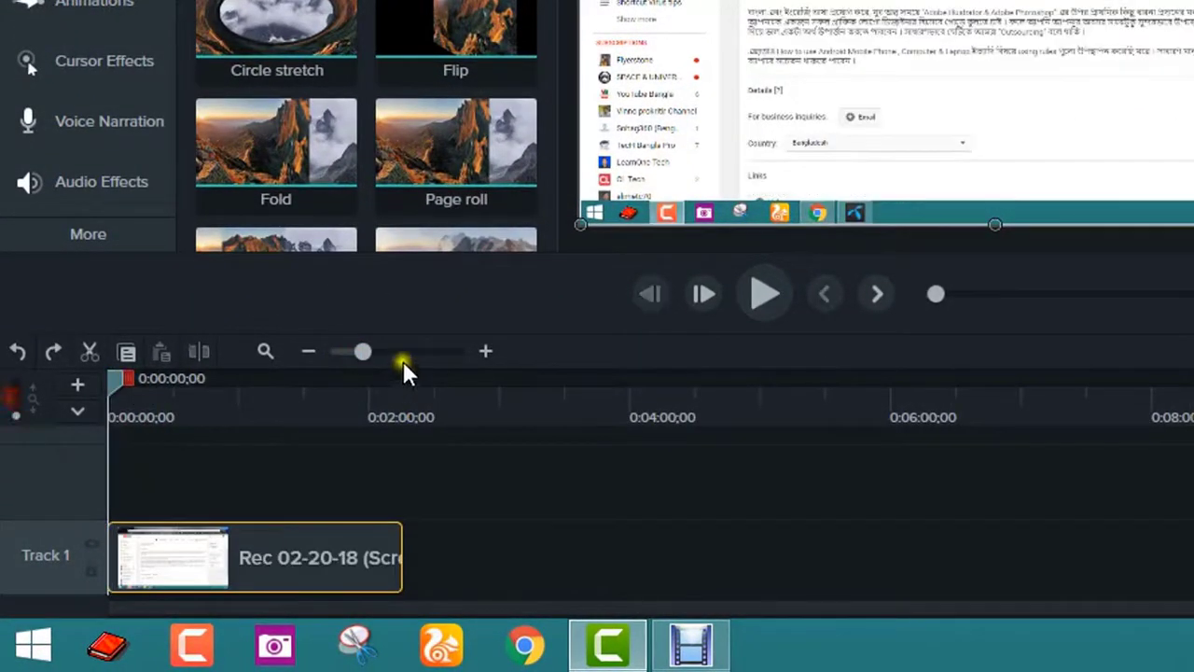
left_click_drag(360, 352, 580, 362)
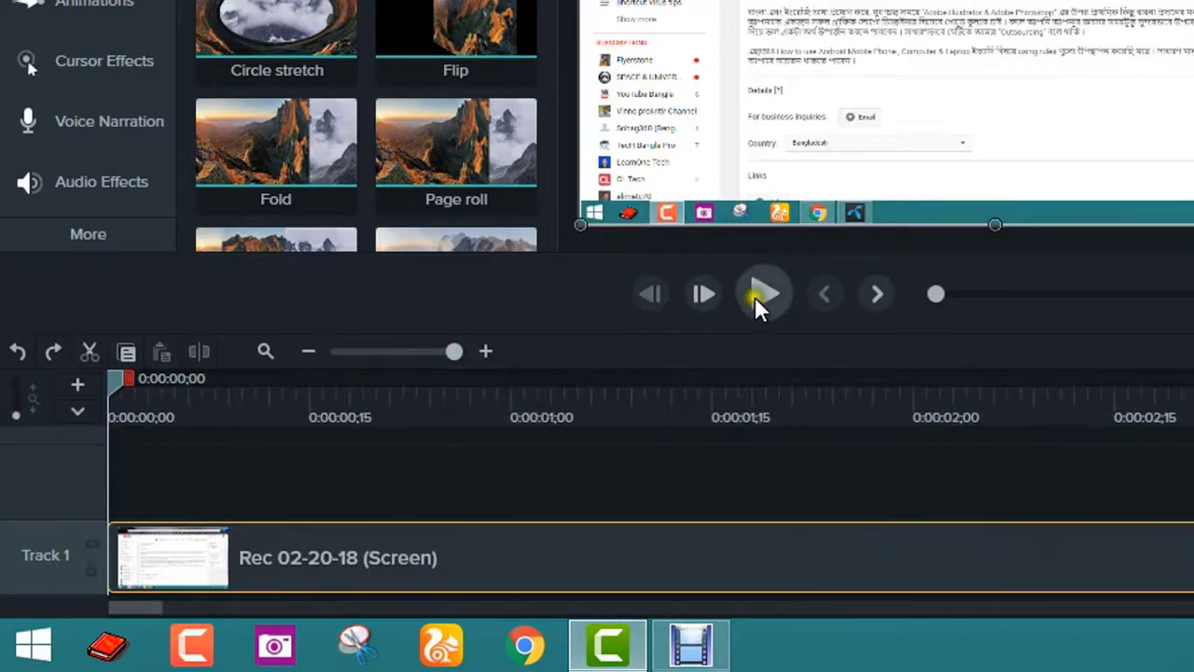
left_click(758, 297)
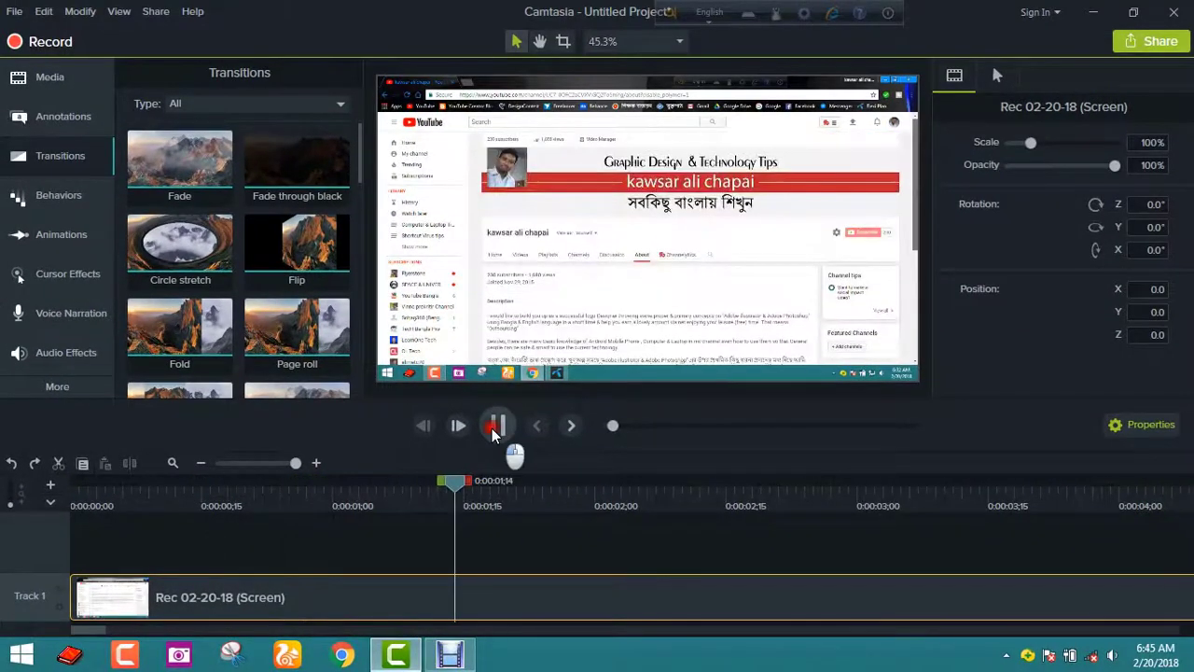
left_click(624, 364)
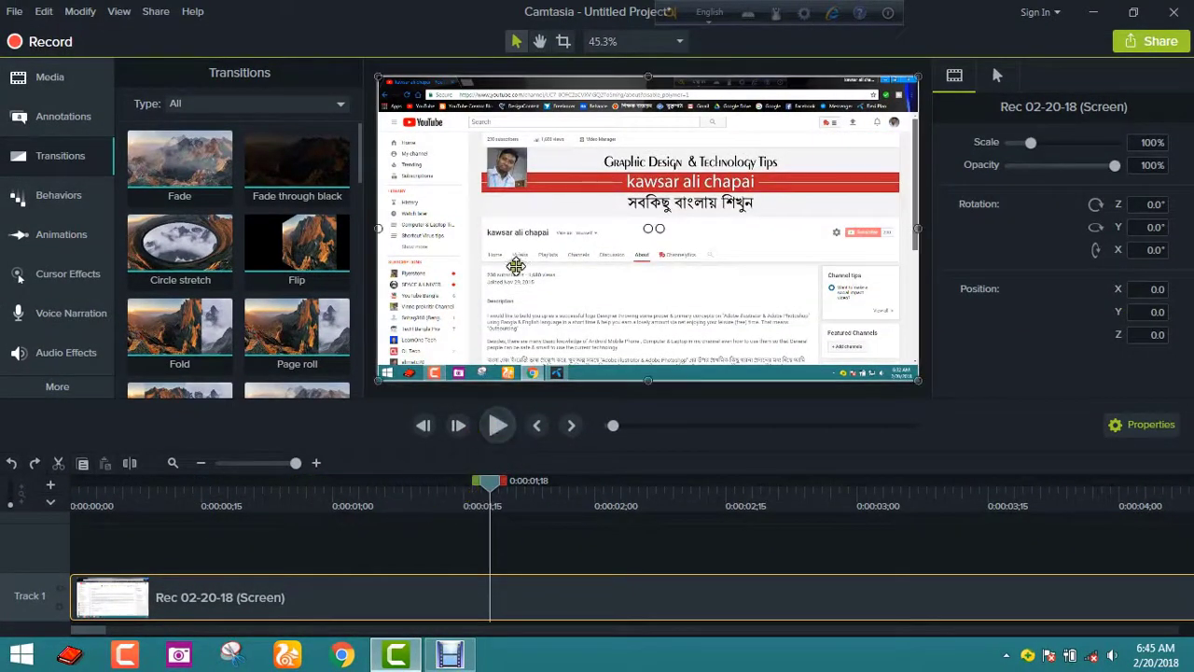
- Split the Rec 02-20-18 clip on Track 1 at 0:00:01;02
left_click_drag(492, 487, 463, 487)
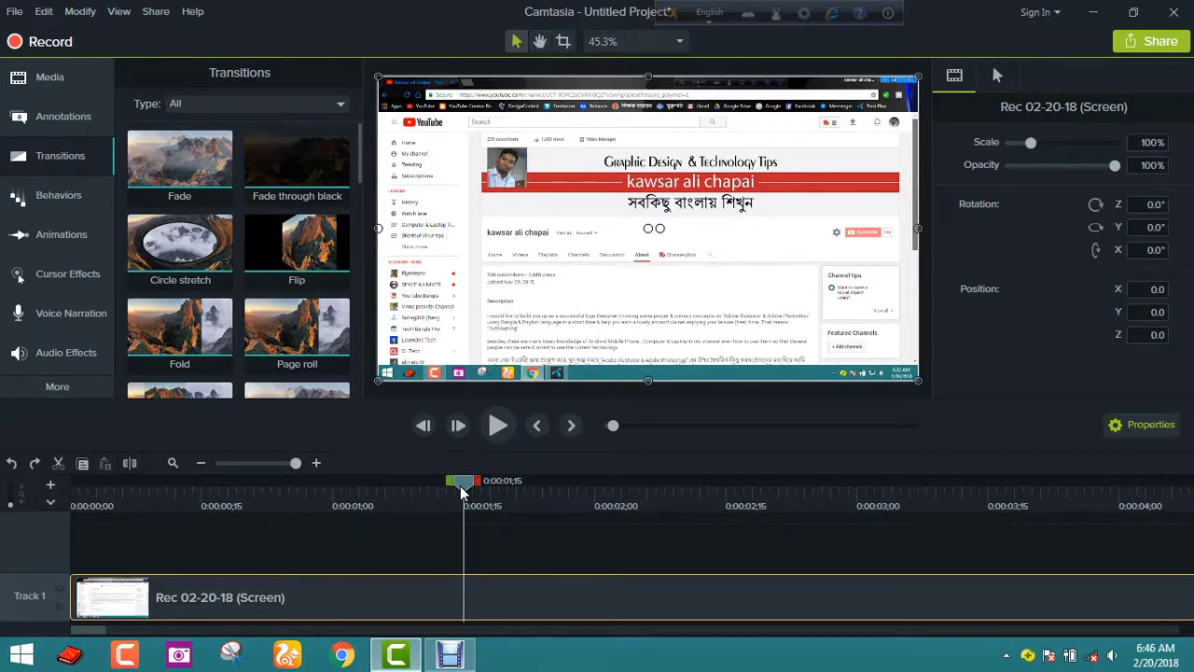
left_click_drag(462, 484, 343, 492)
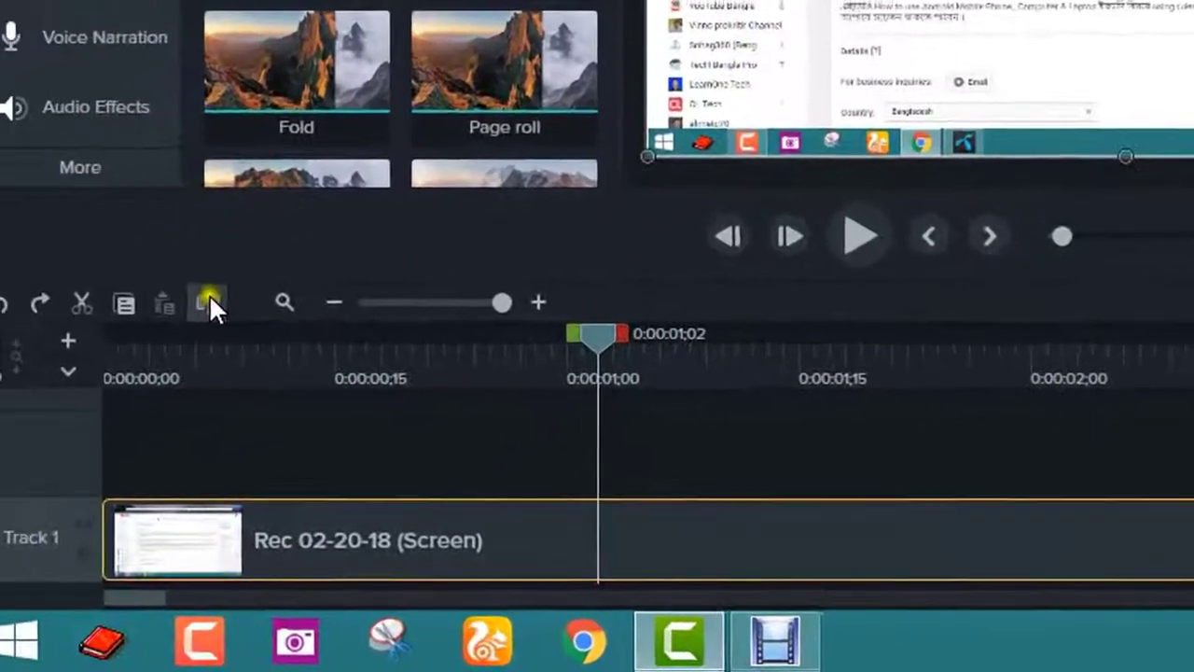
left_click(235, 296)
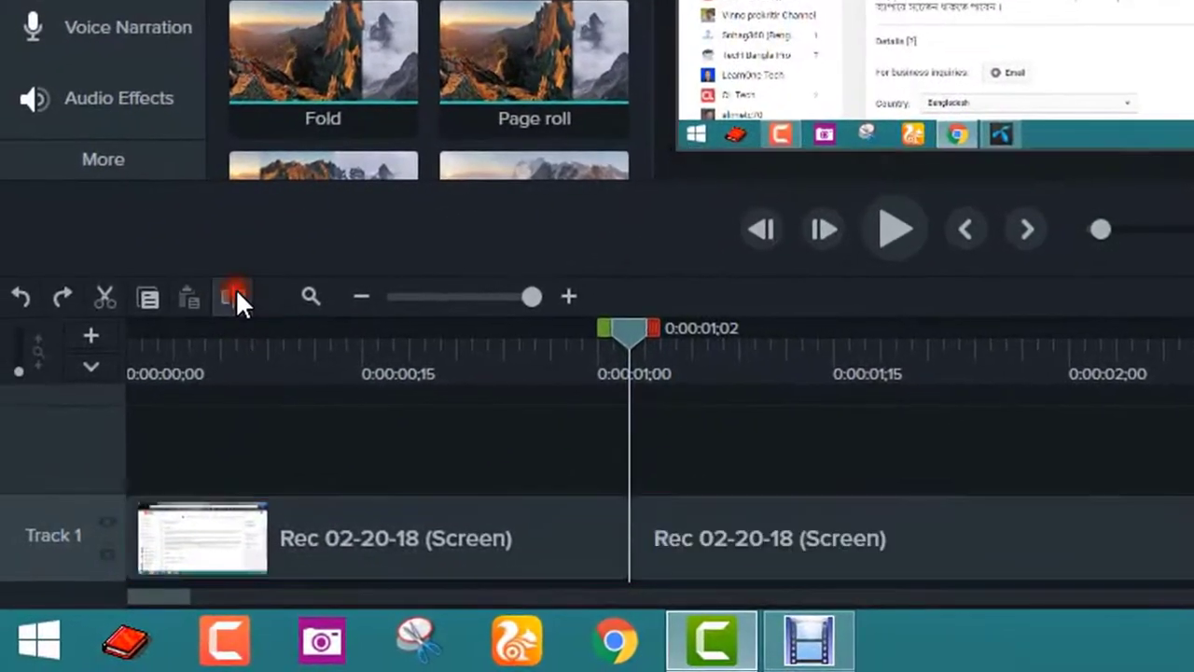
- Delete the opening segment before the split and move the remaining clip to the start of Track 1
left_click(529, 536)
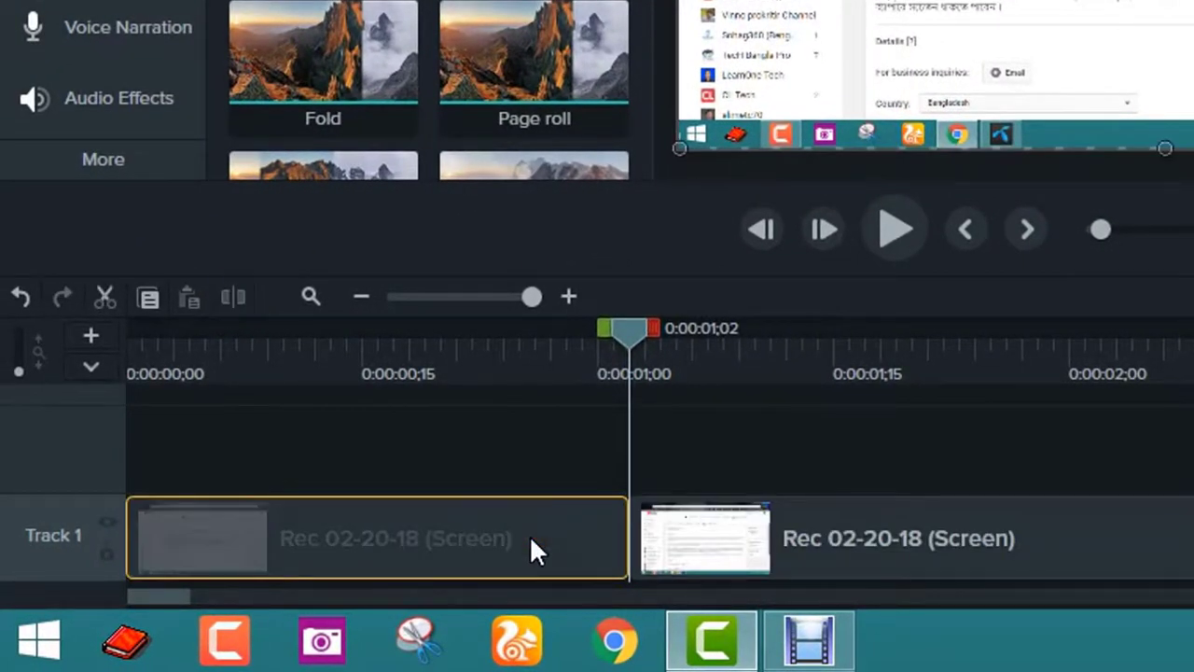
key("Delete")
left_click_drag(757, 558, 299, 571)
- Play the trimmed clip onward, pause at 0:00:07;29 and split it there
left_click_drag(621, 331, 798, 342)
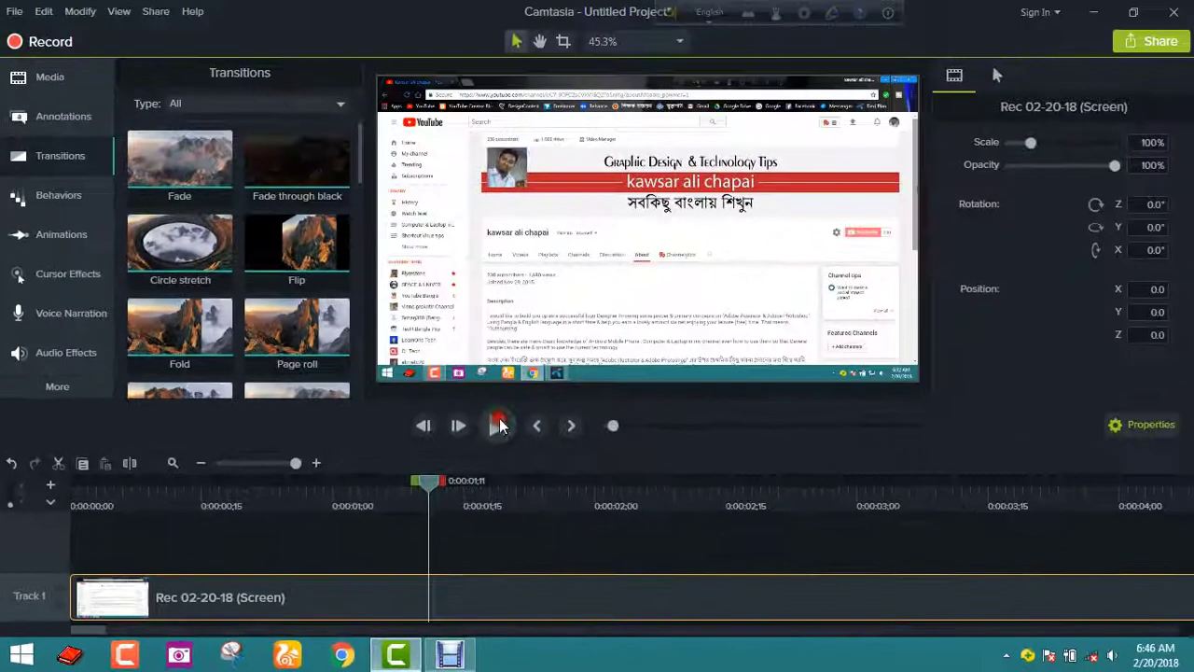
left_click(648, 352)
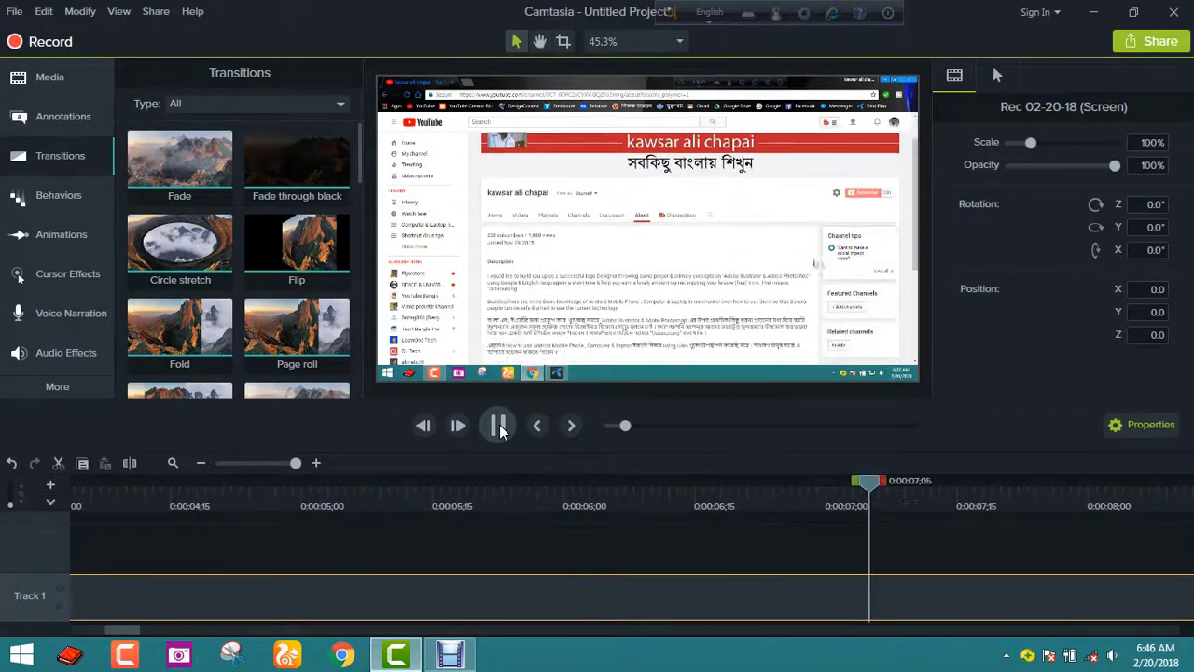
left_click(499, 425)
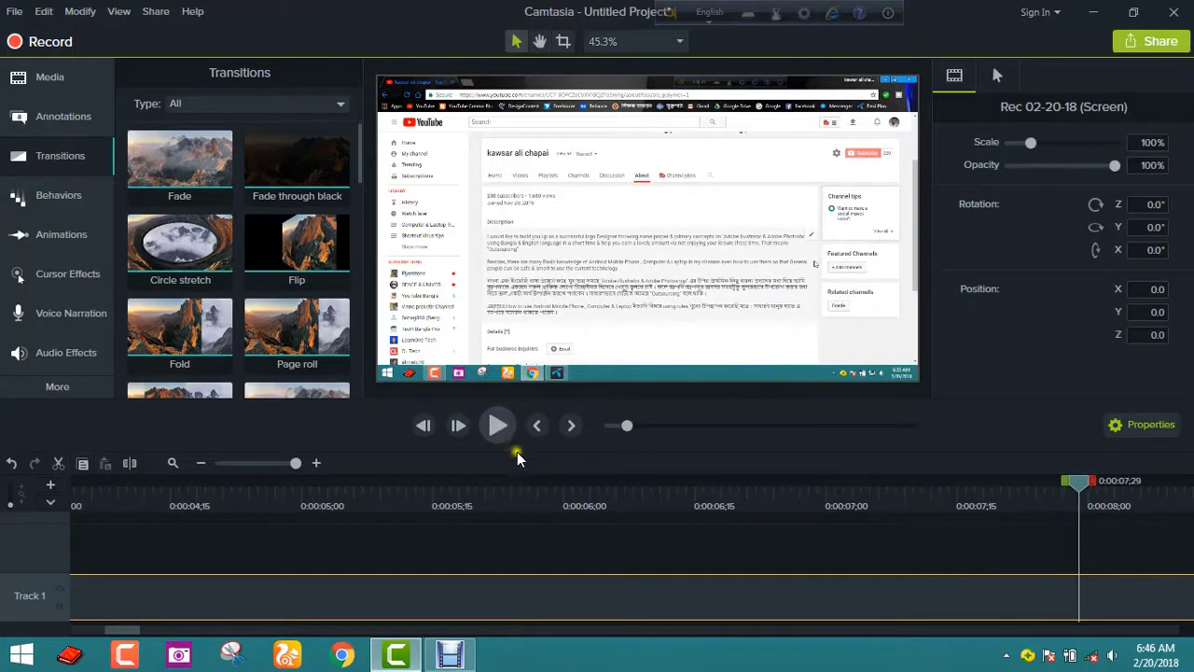
left_click(1088, 586)
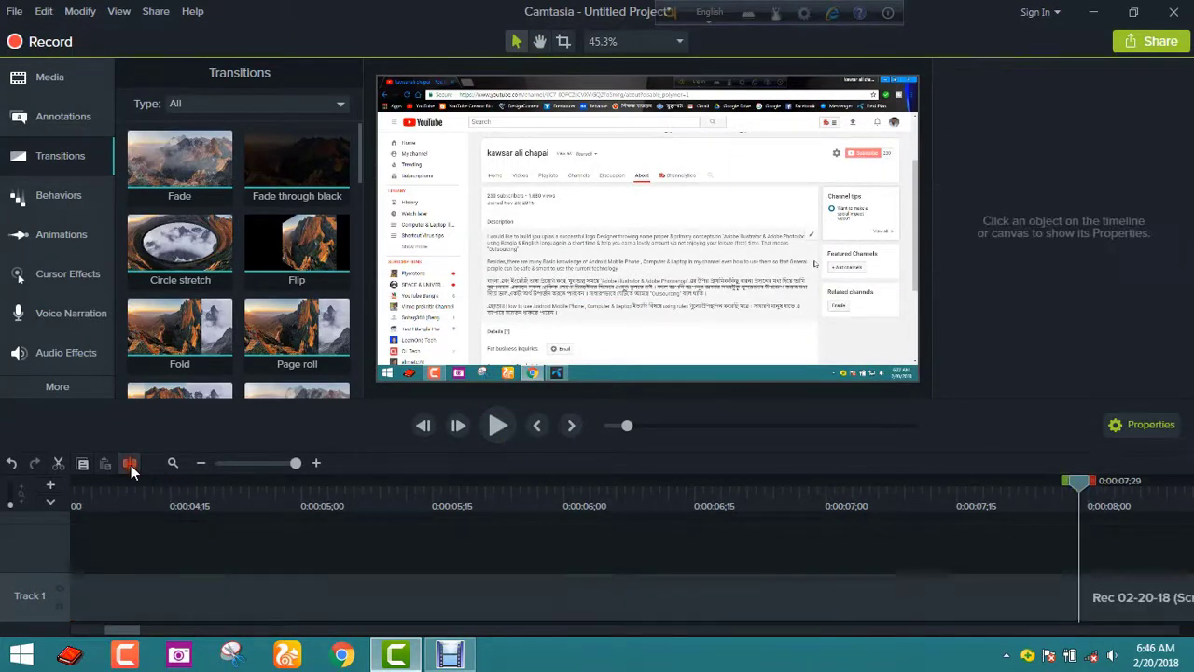
- Continue playback to 0:00:16;21 and split the second Track 1 clip at that point
left_click_drag(296, 465, 253, 471)
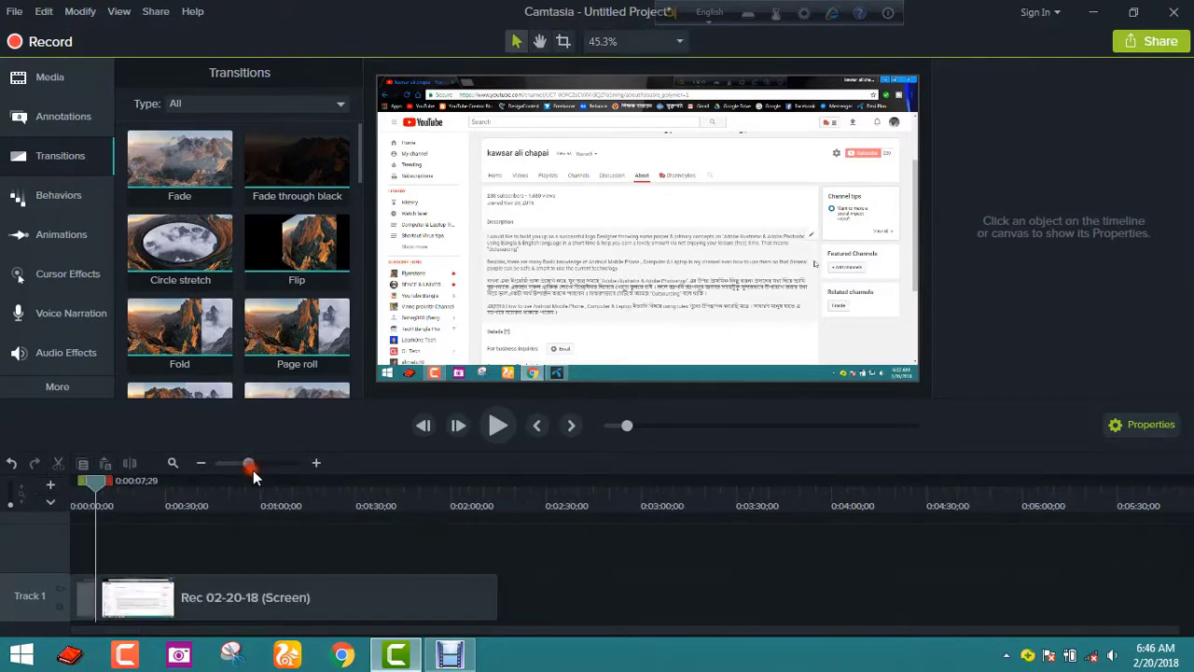
left_click(496, 426)
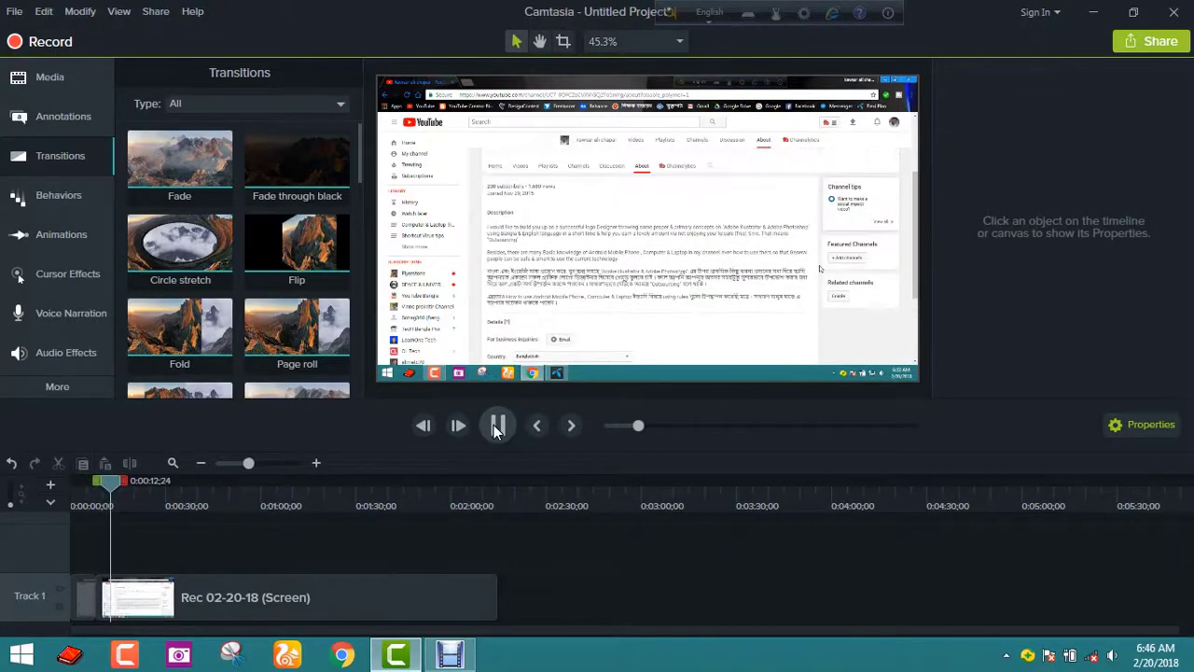
left_click(214, 591)
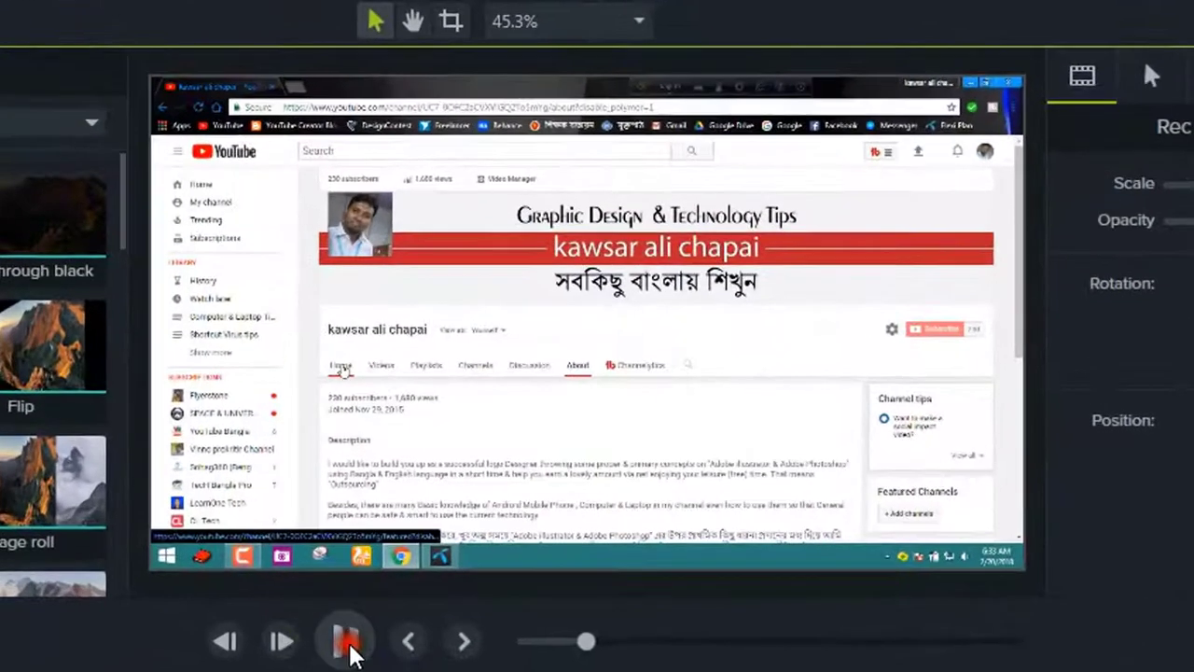
left_click(498, 426)
key("s")
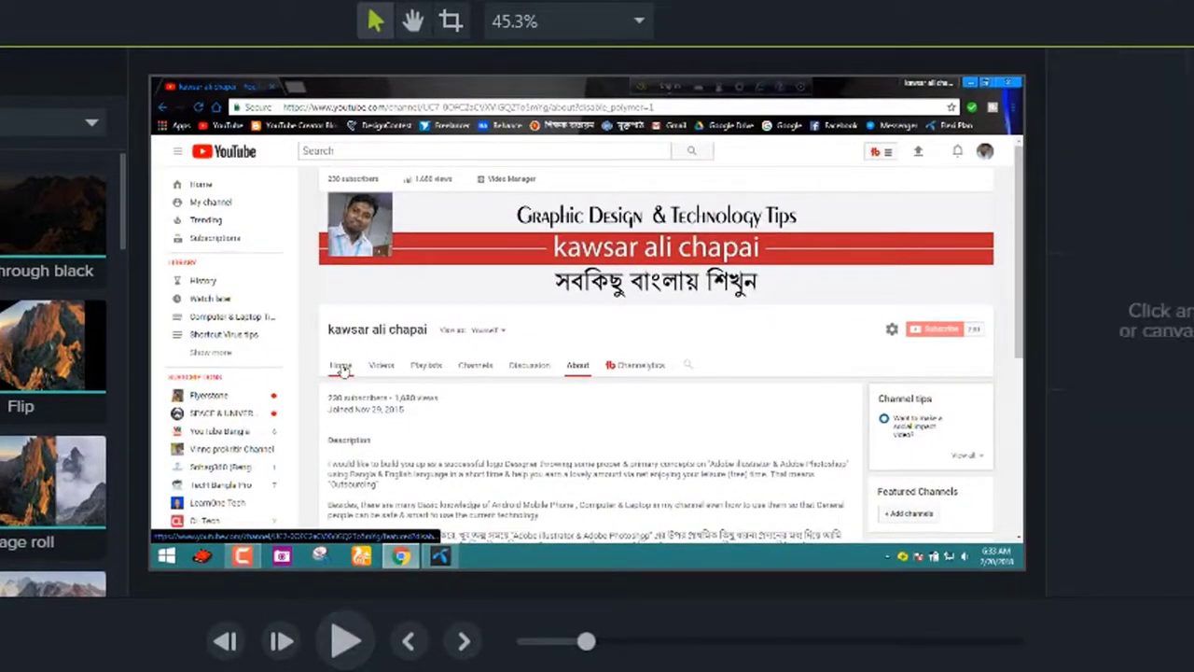
- Delete the middle segment between the splits at 0:00:07;29 and 0:00:16;21
left_click(109, 597)
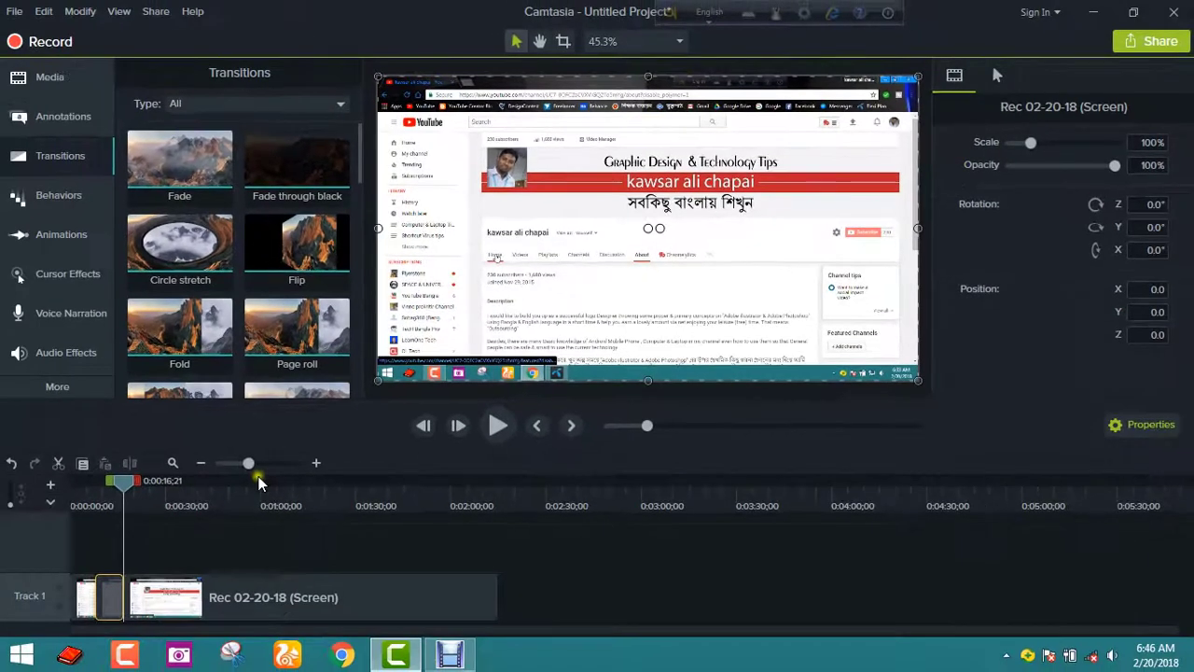
left_click_drag(248, 464, 295, 464)
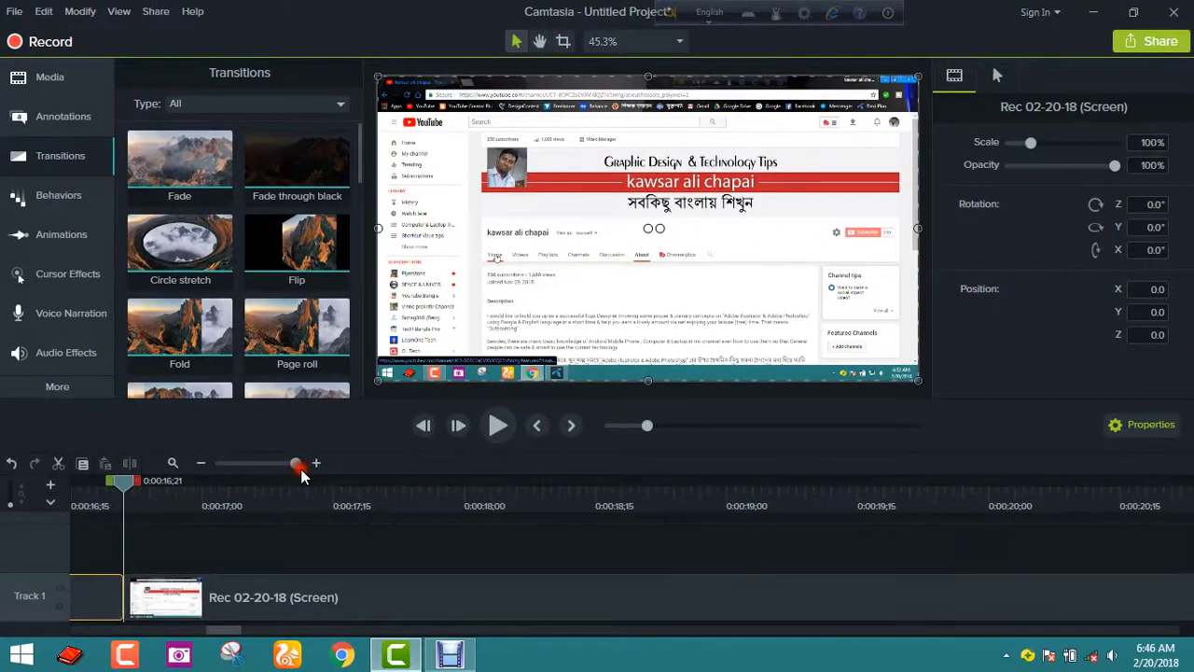
left_click_drag(129, 494, 212, 539)
left_click(261, 597)
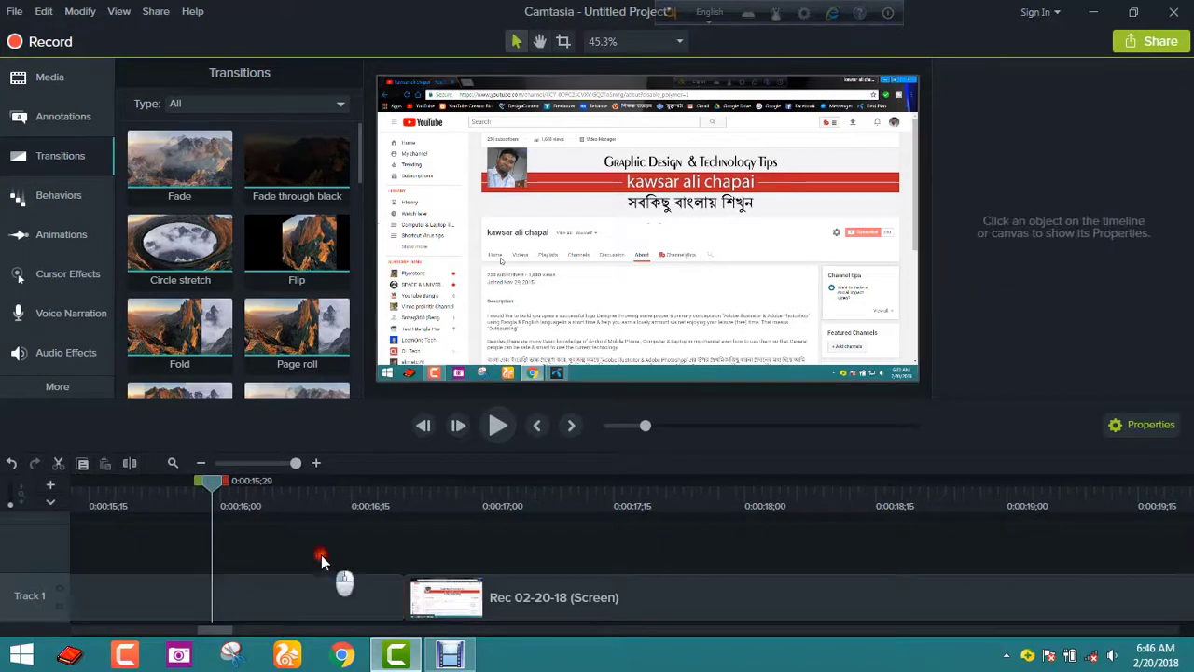
left_click(323, 598)
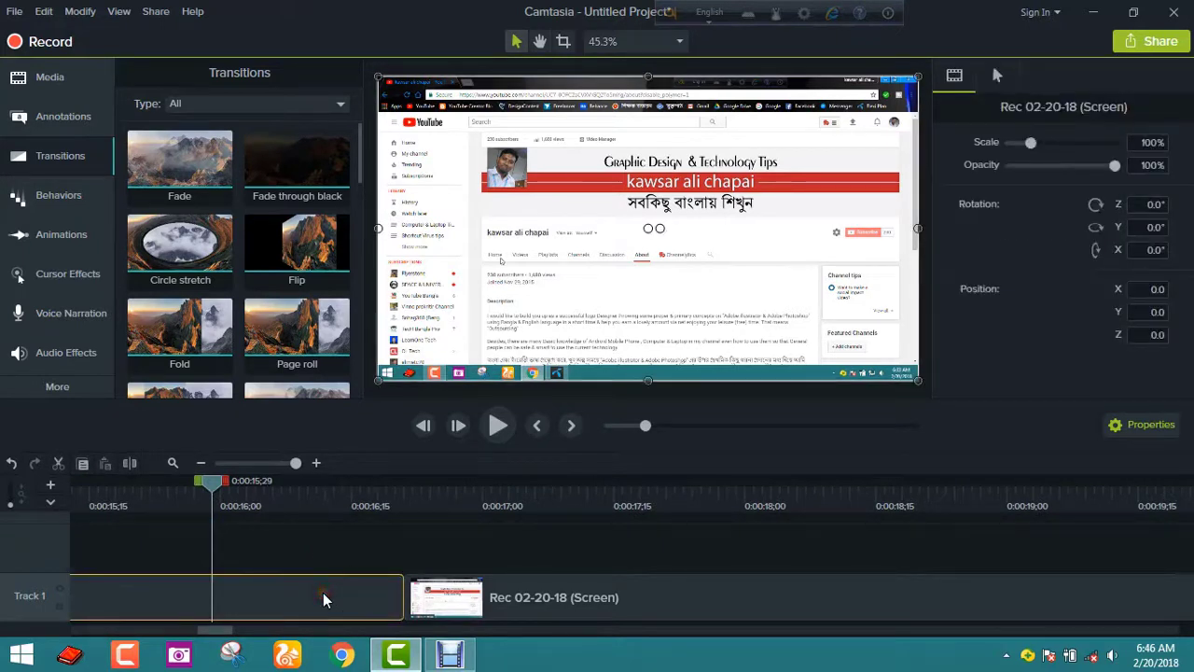
key("Delete")
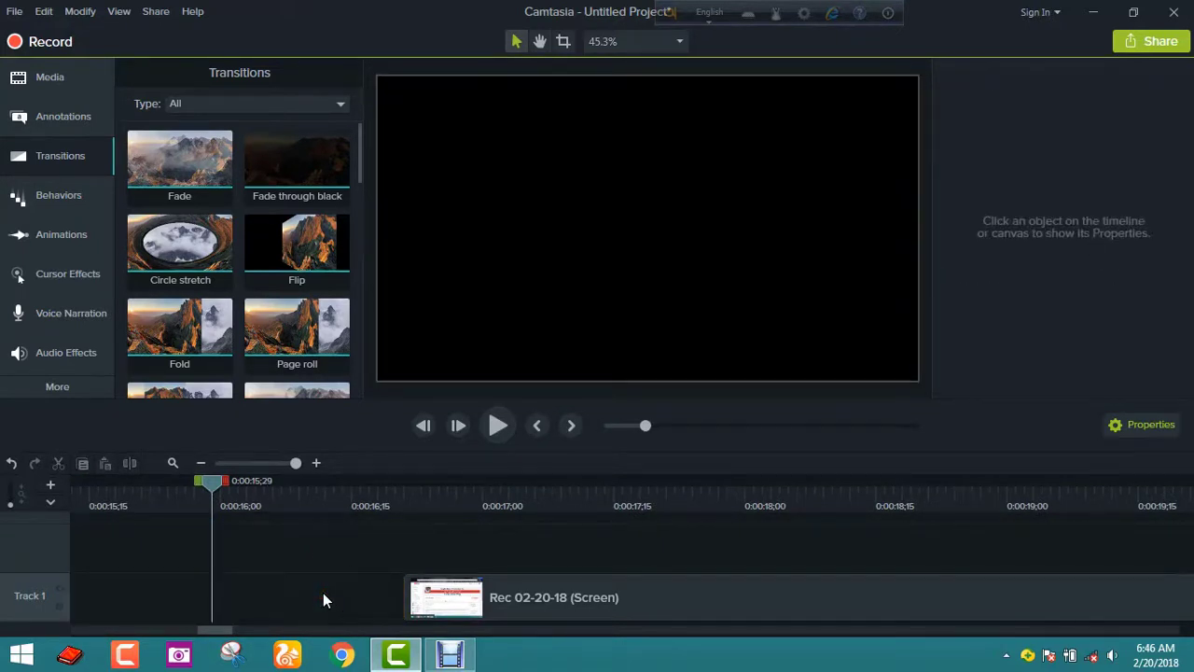
- Try shifting the last clip into the gap, and undo back to before the middle segment's deletion
left_click_drag(558, 602, 312, 607)
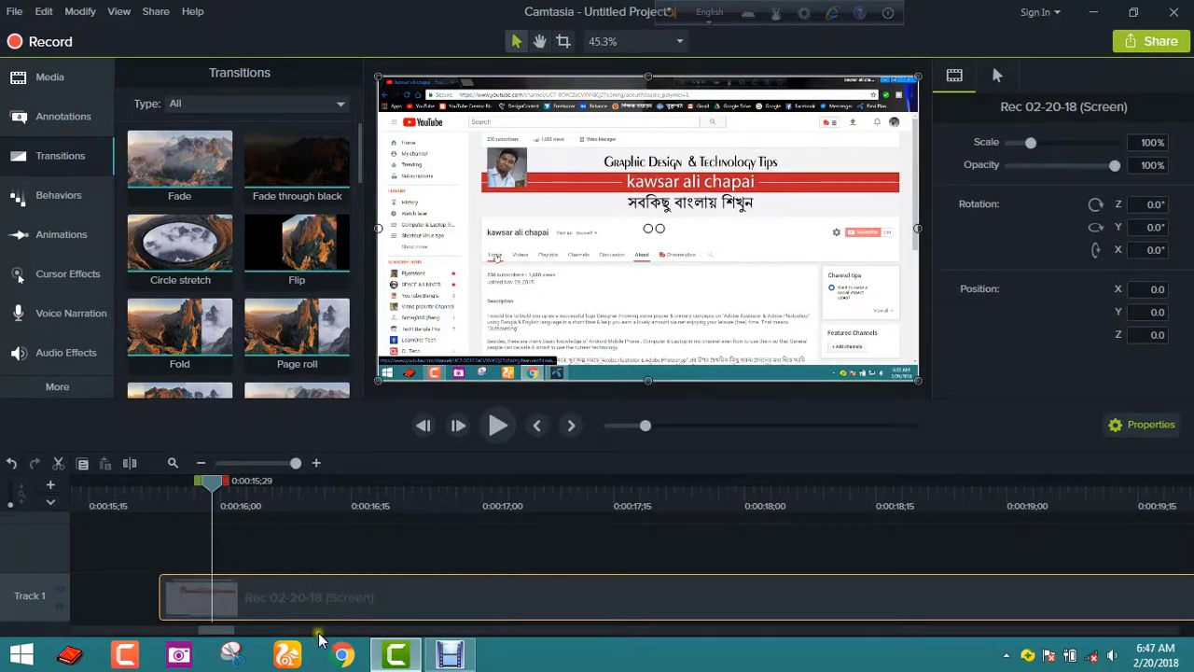
left_click_drag(319, 637, 319, 636)
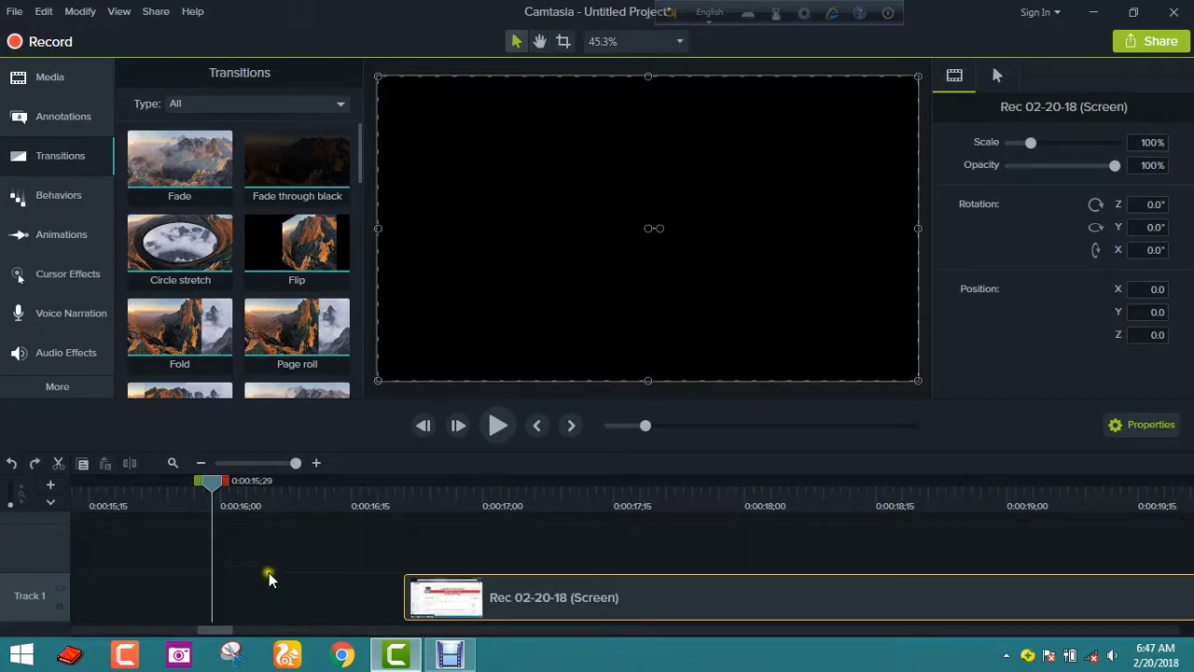
left_click(11, 462)
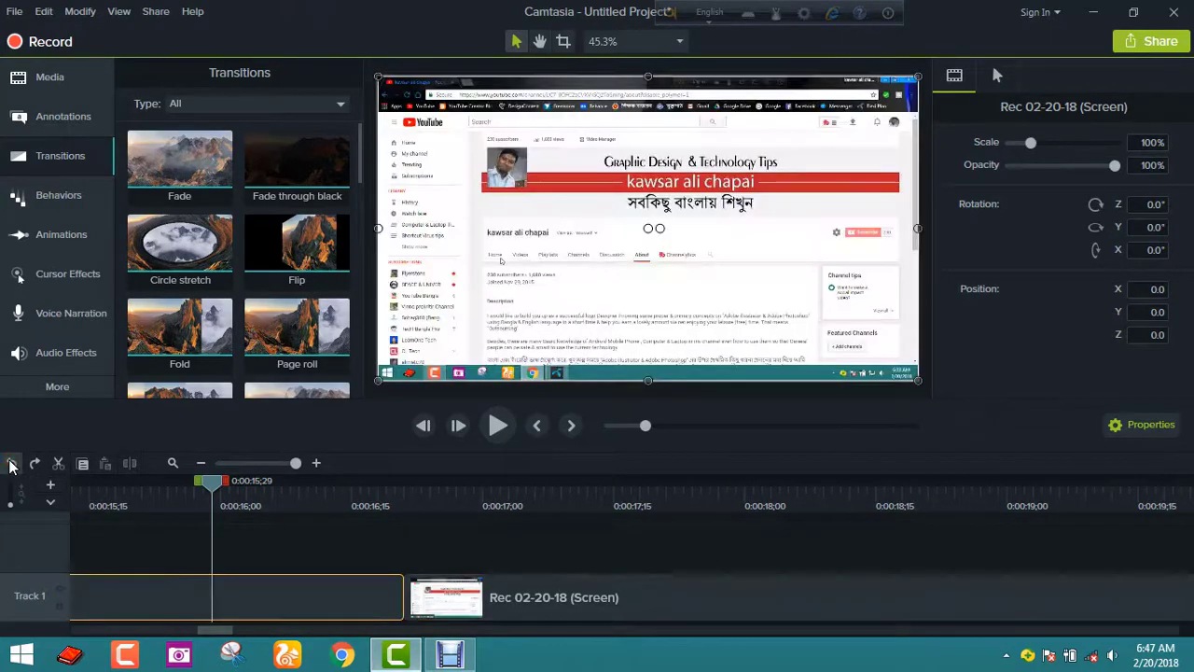
- Remove the short middle segment by way of Track 2, and close the gap by moving the last Track 1 clip against the first
left_click(282, 549)
left_click_drag(295, 463, 206, 470)
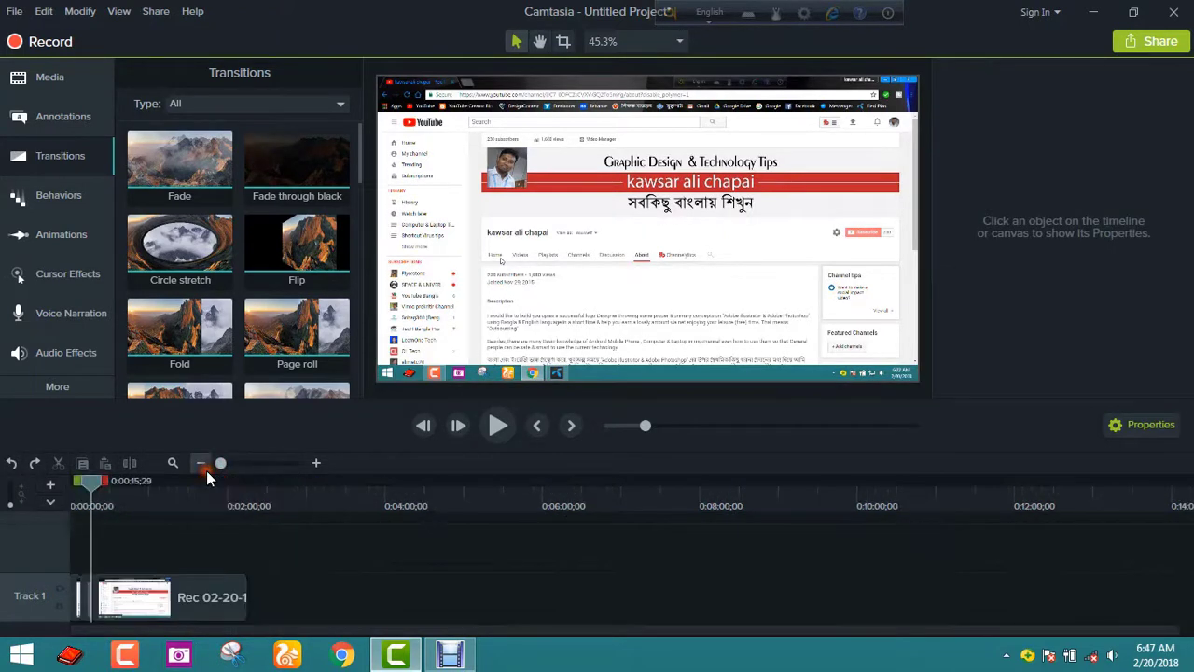
left_click(89, 600)
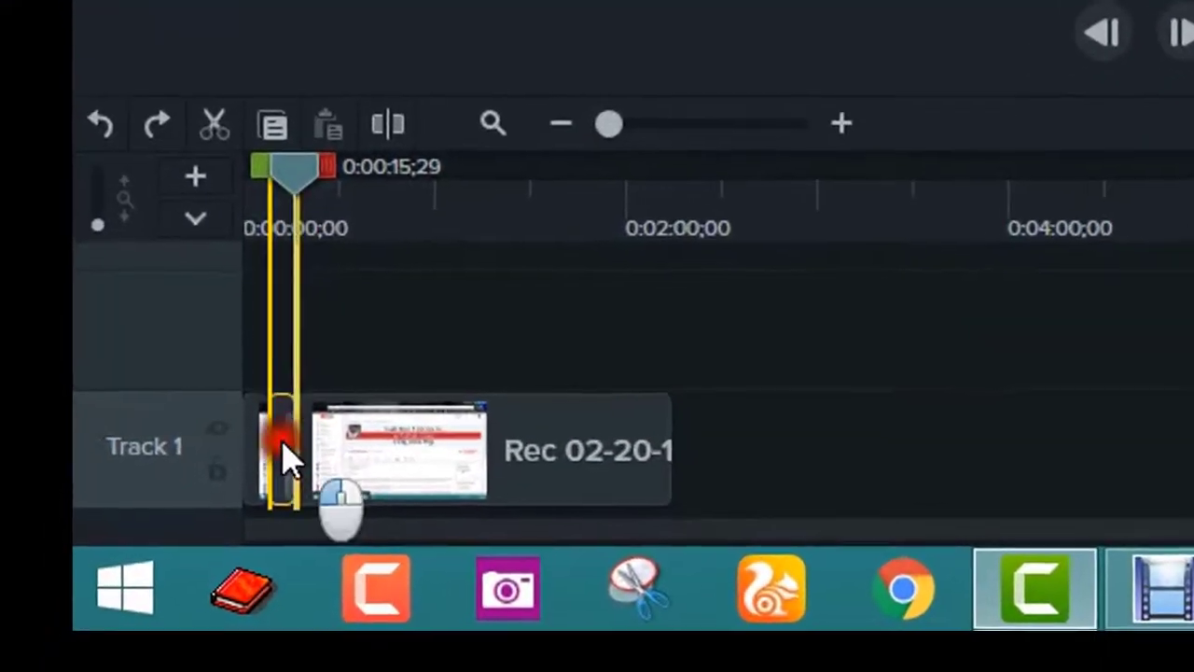
left_click_drag(87, 600, 98, 542)
left_click_drag(313, 313, 308, 320)
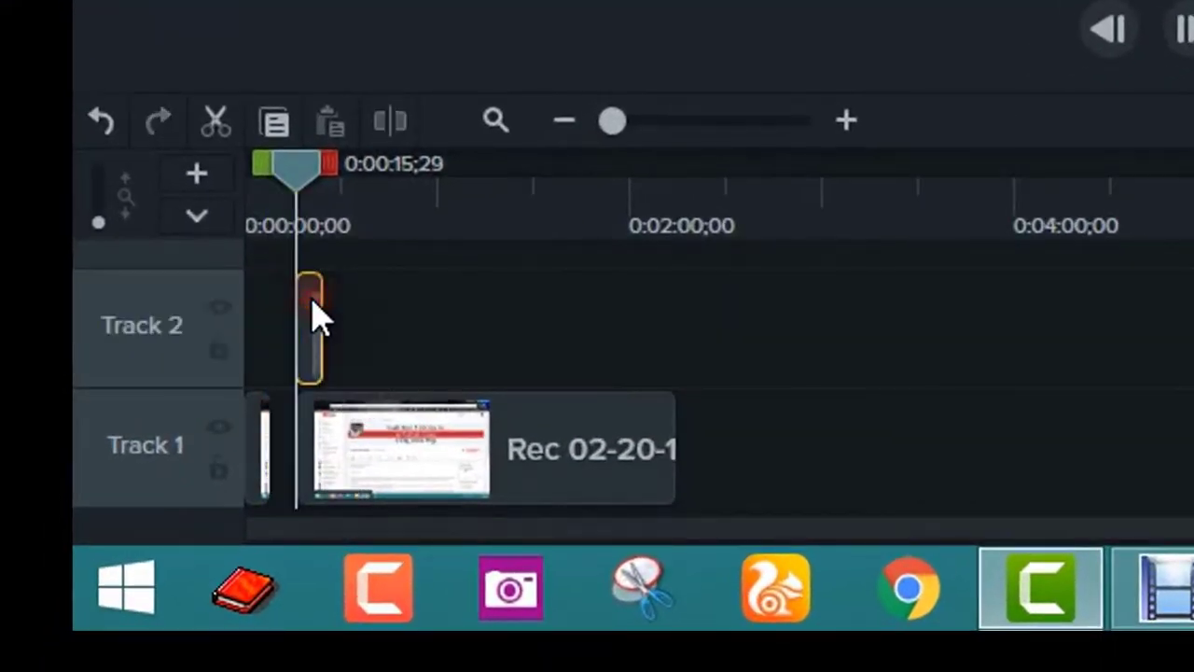
left_click_drag(541, 462, 97, 453)
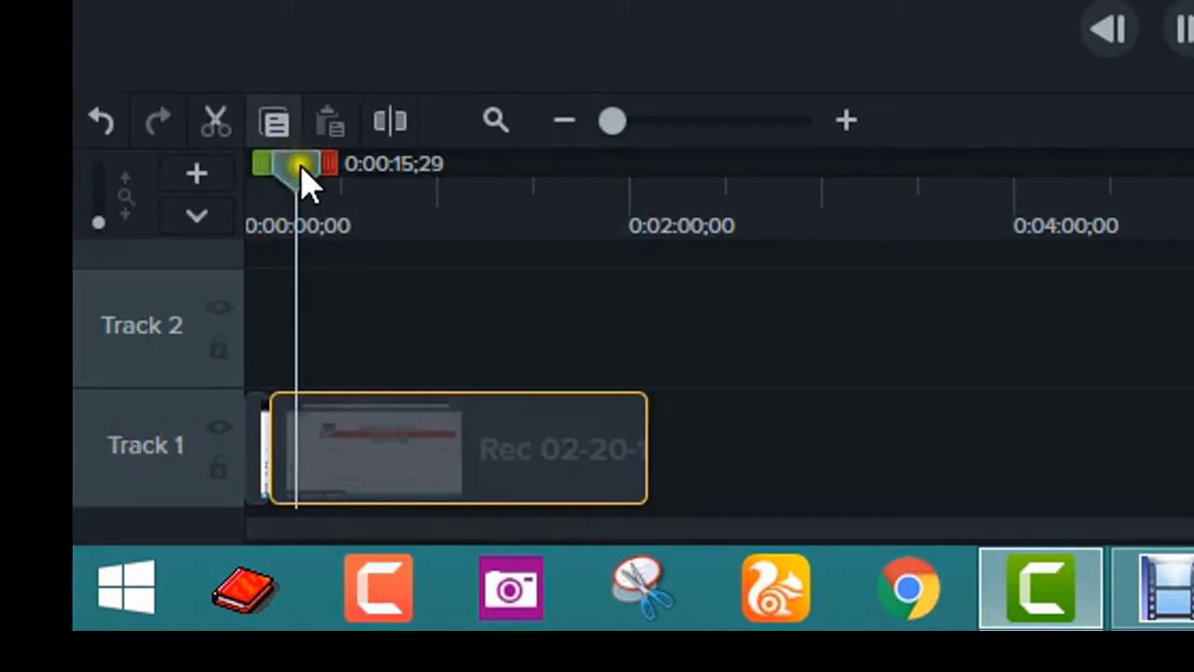
- Split the long Track 1 clip at 0:00:32;19
left_click_drag(298, 174, 359, 201)
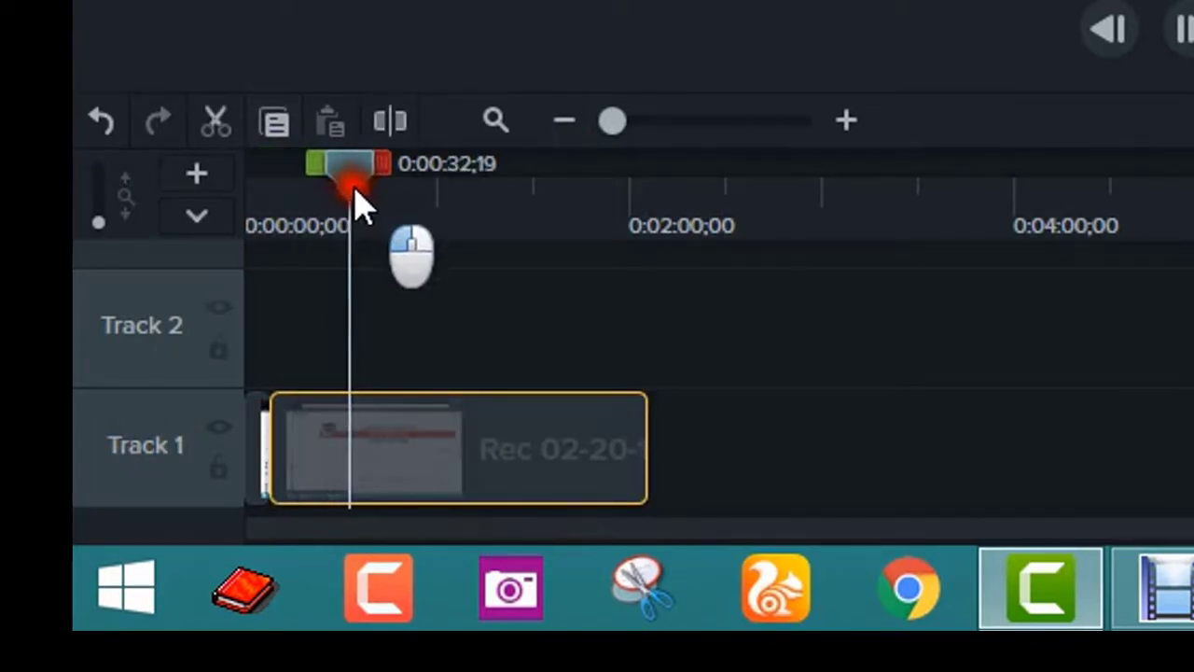
left_click(363, 458)
left_click(389, 120)
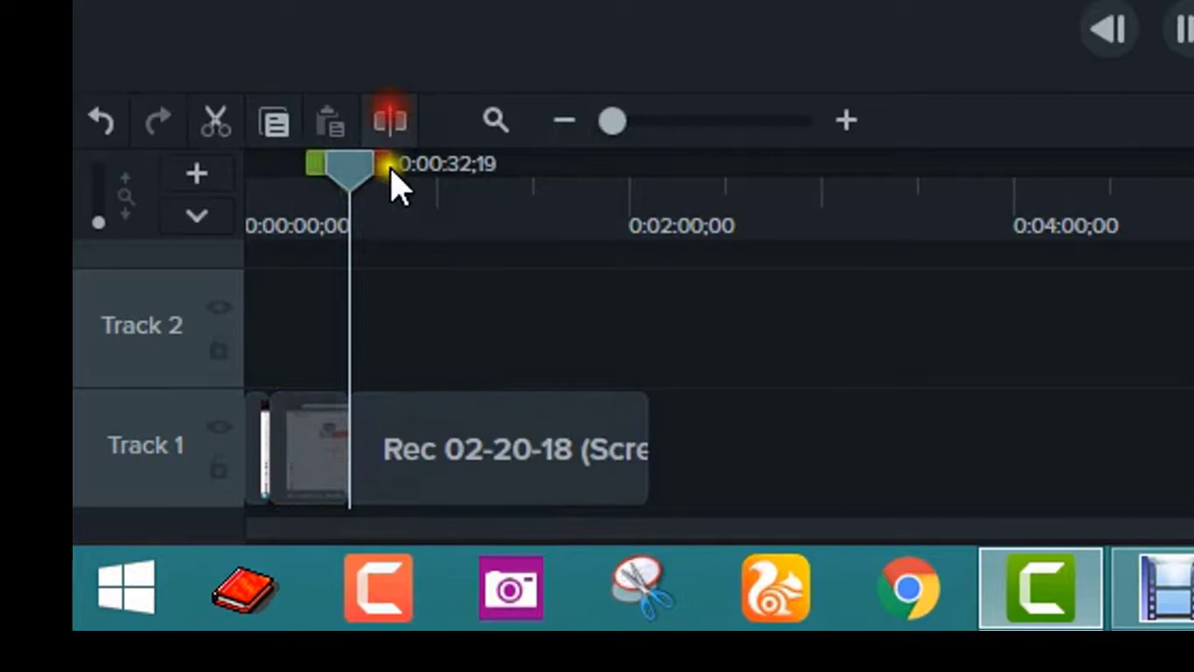
- Split the last Track 1 segment at 0:01:16;19
left_click(411, 471)
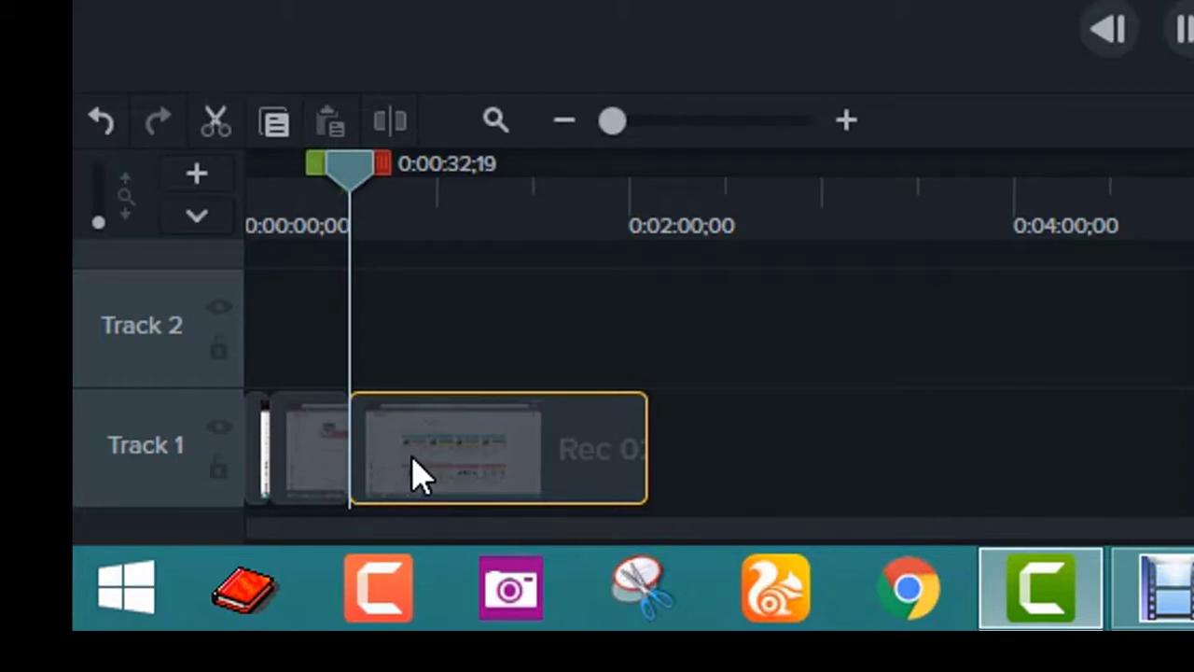
left_click_drag(420, 476, 477, 387)
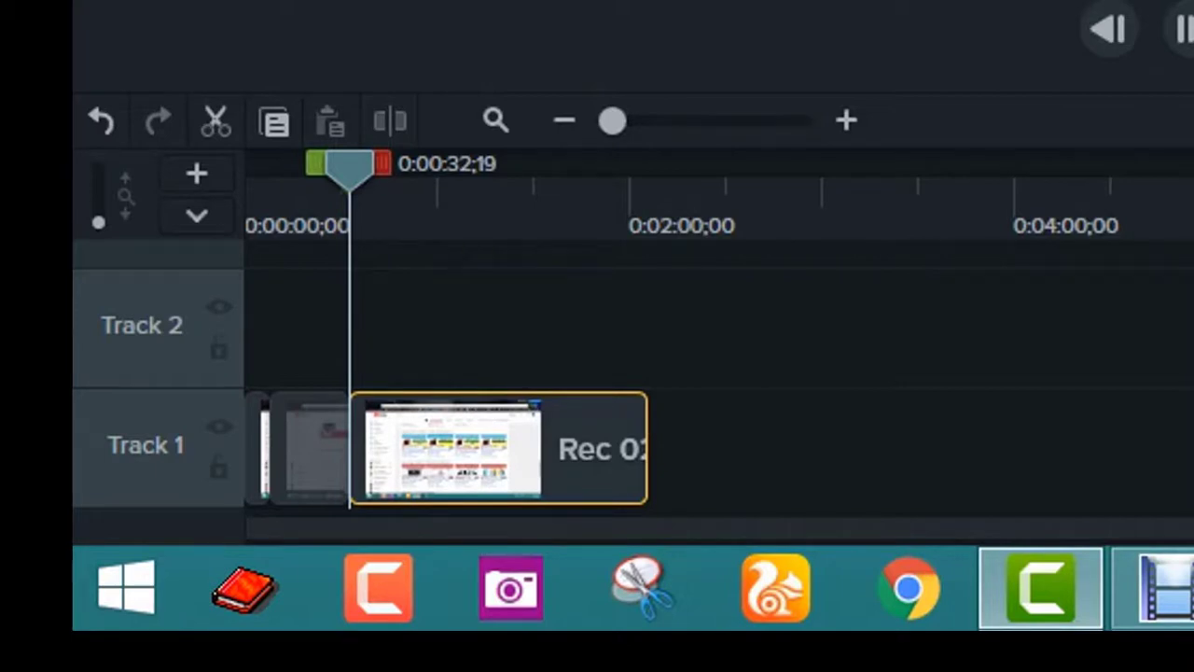
left_click_drag(351, 168, 495, 222)
left_click(547, 475)
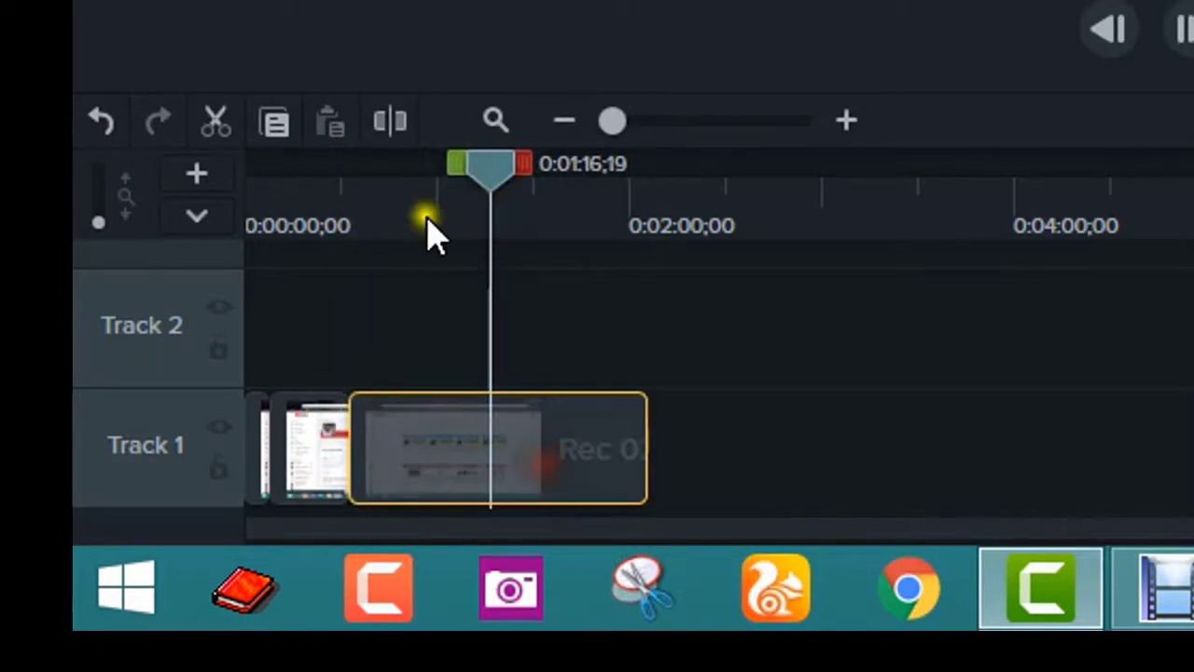
left_click(392, 121)
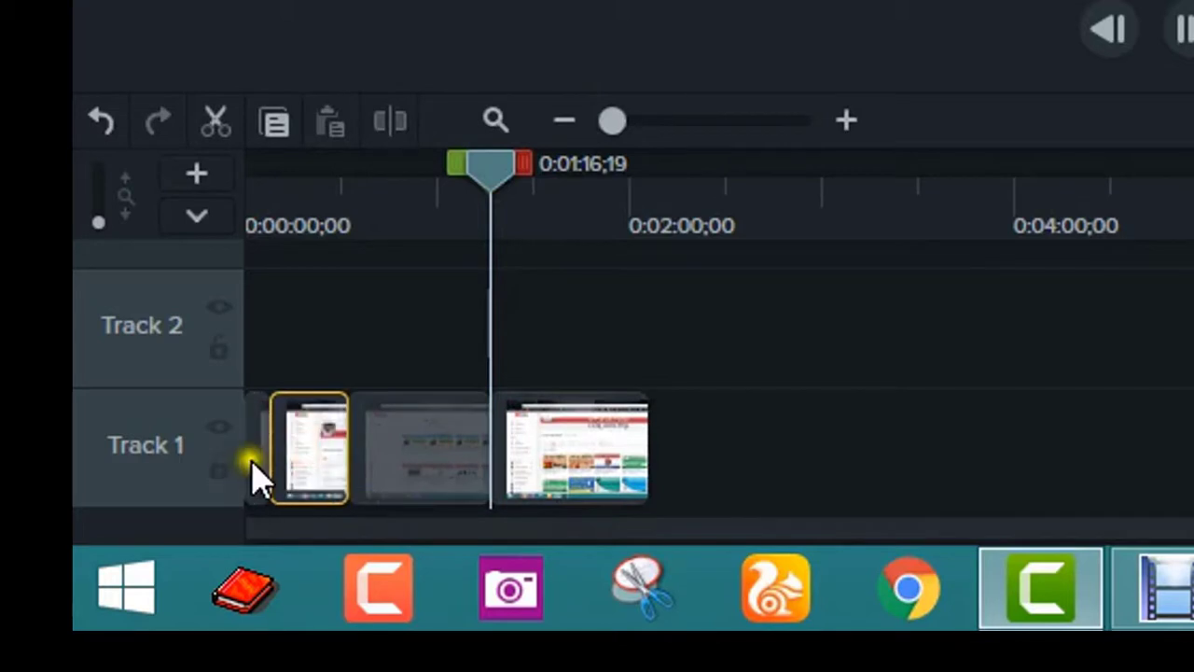
- Remove the short opening clip from Track 1 and move the following clip to the start of the timeline
left_click_drag(253, 475, 261, 365)
left_click(296, 441)
left_click_drag(297, 440, 178, 456)
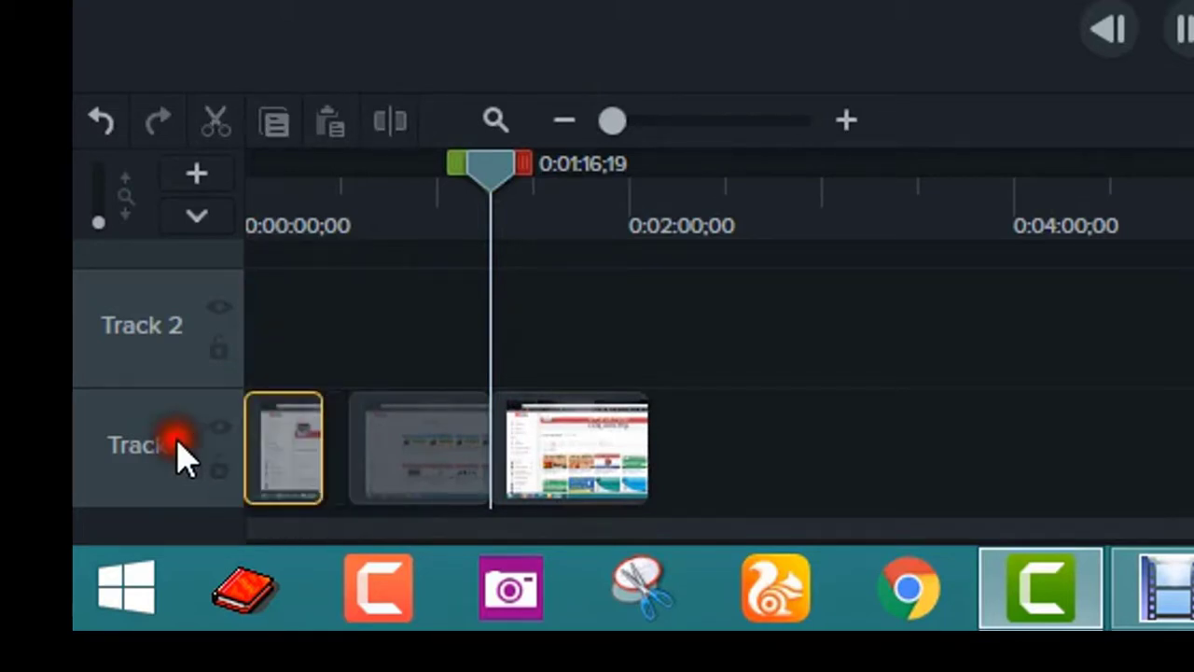
- Close the remaining gaps on Track 1 by moving the two later clips against the clip before each
left_click(608, 121)
left_click_drag(608, 121, 702, 138)
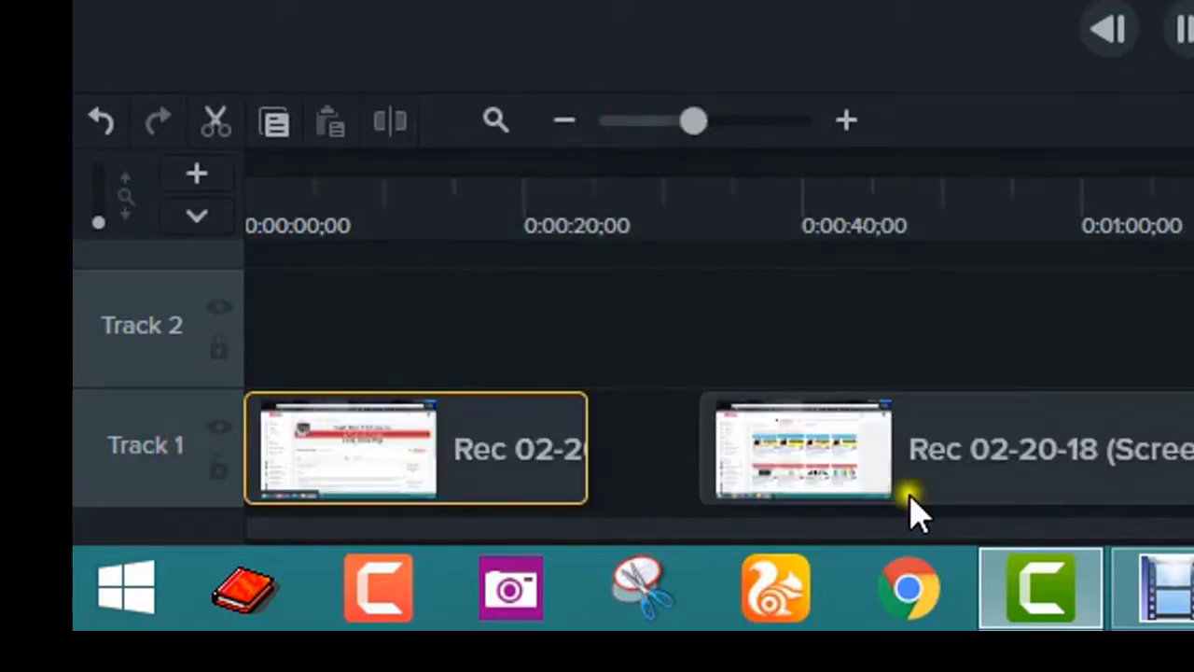
left_click_drag(910, 499, 768, 475)
left_click_drag(1193, 486, 1190, 485)
left_click(1193, 448)
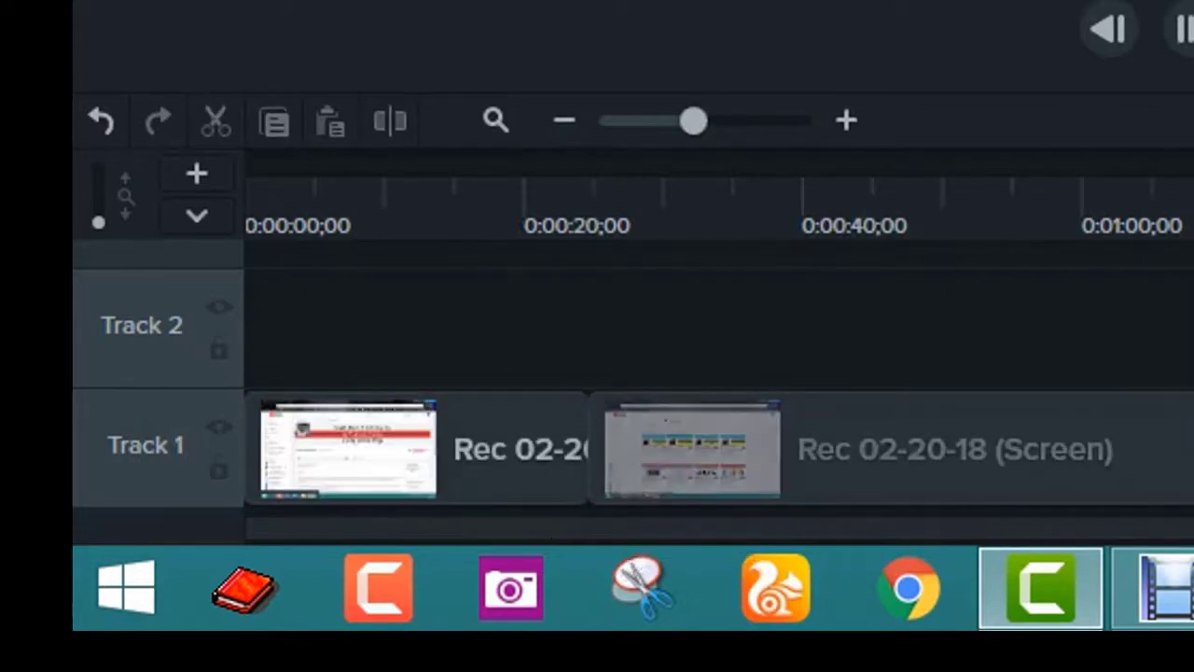
left_click(684, 273)
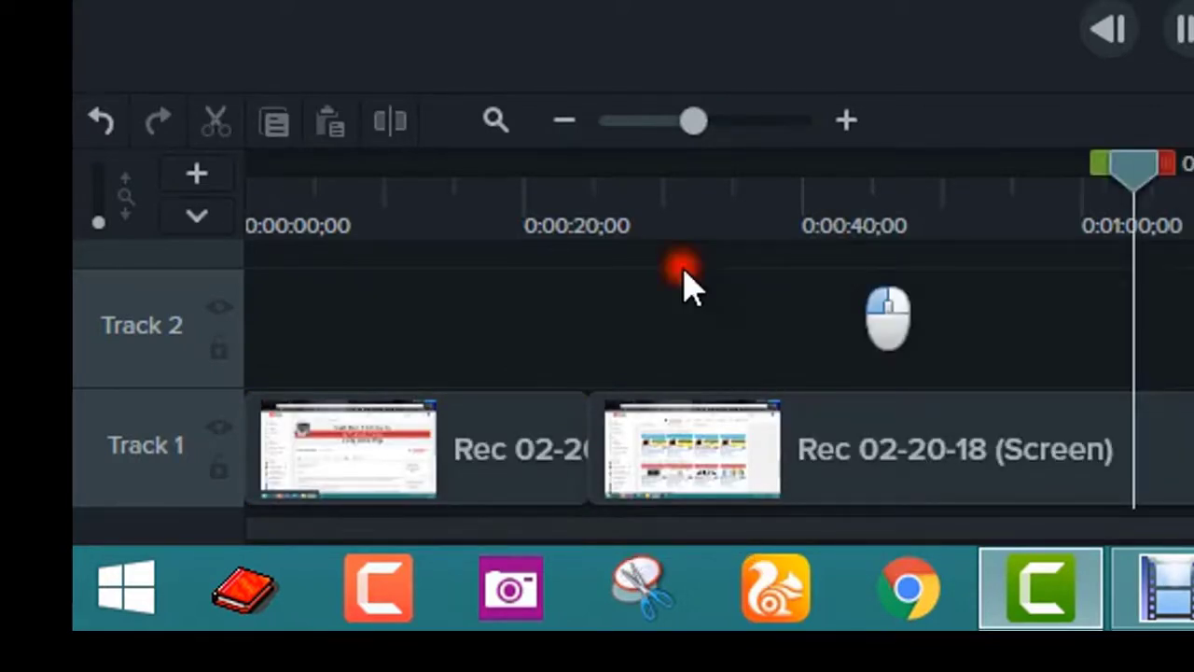
- Place the playhead at 0:00:24;12, just before the join of the first two Track 1 clips, and select the first clip
left_click(690, 466)
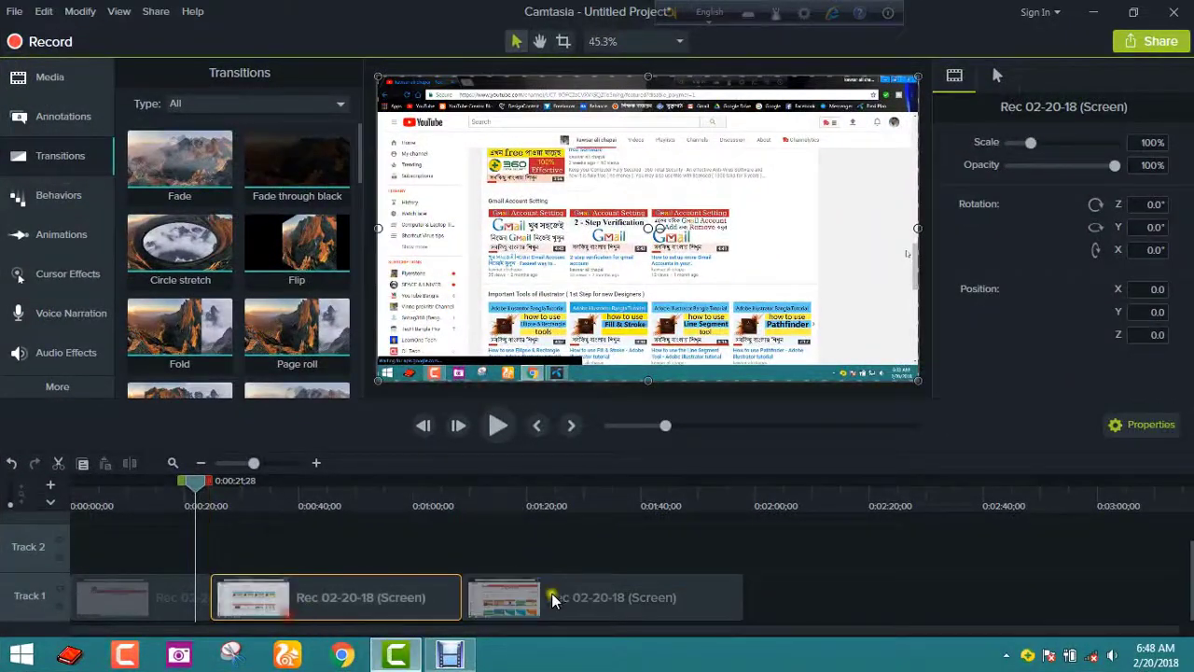
left_click(508, 592)
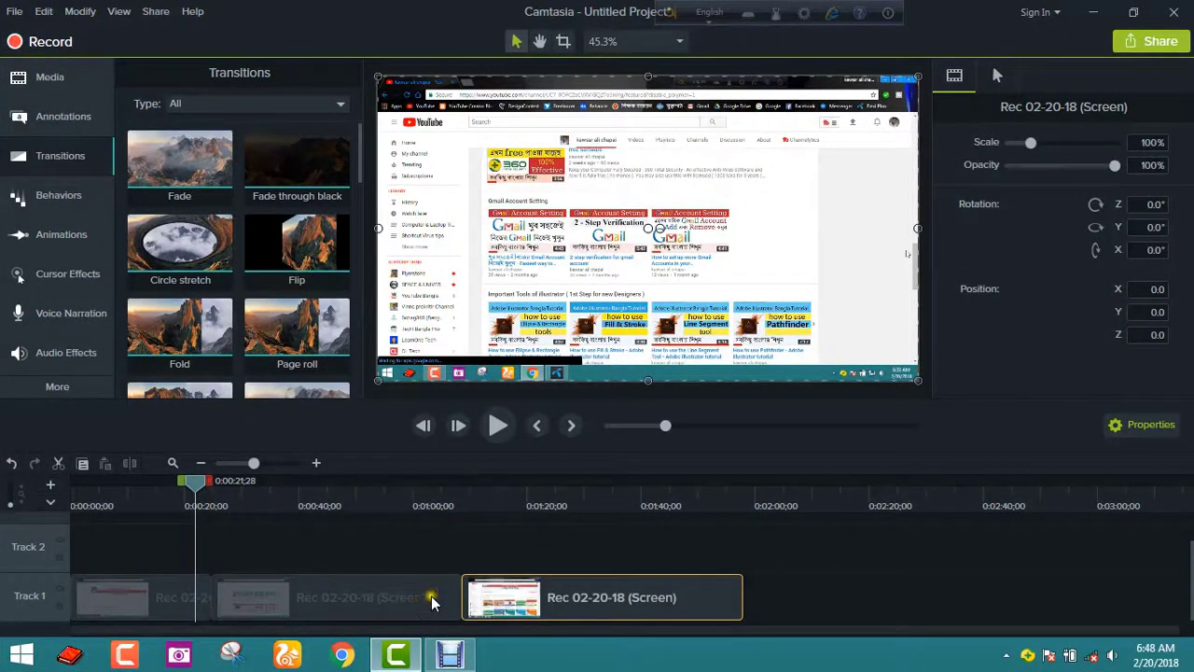
left_click(198, 489)
left_click_drag(198, 489, 271, 463)
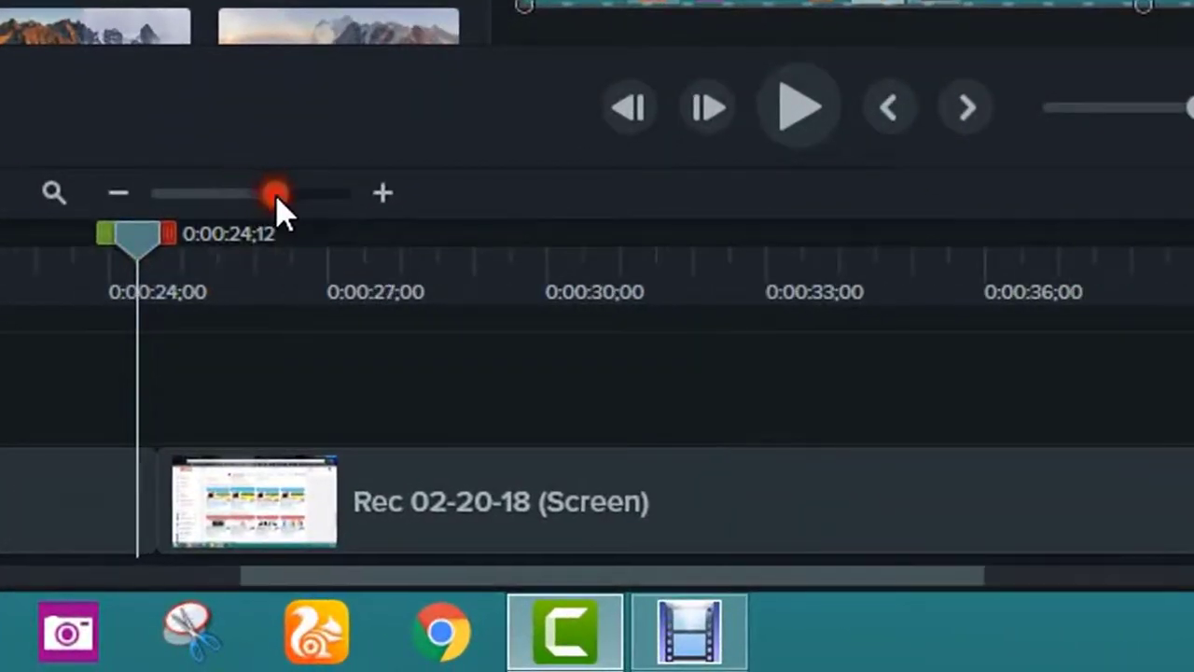
left_click(166, 487)
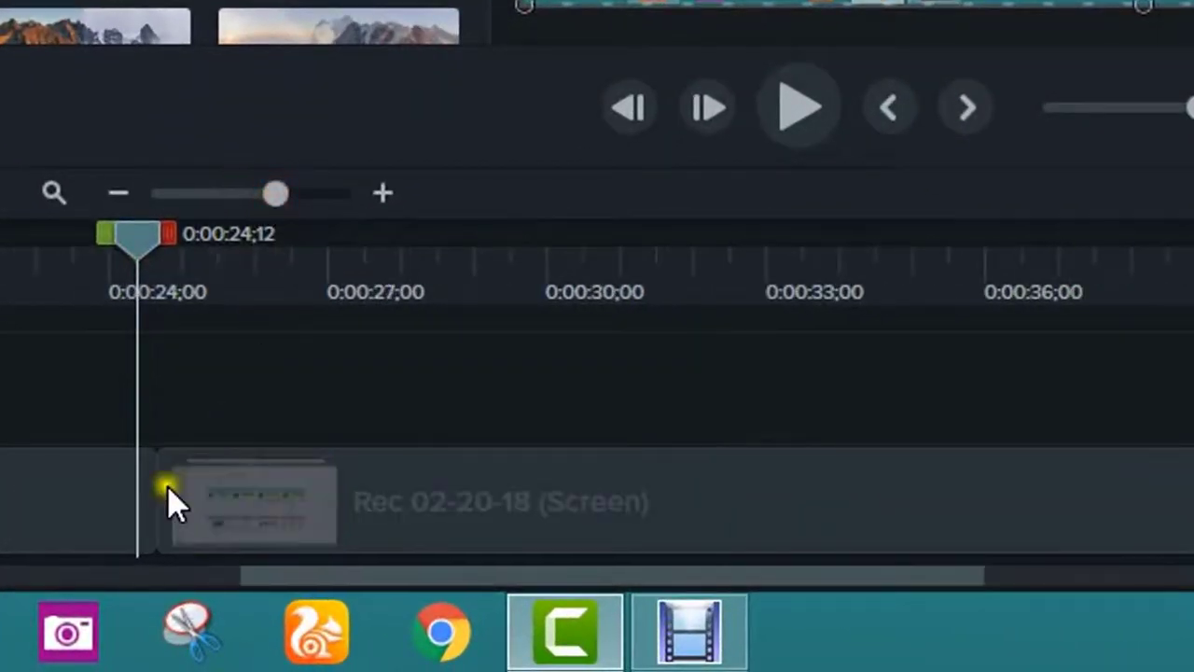
left_click(83, 495)
left_click(192, 492)
left_click(103, 499)
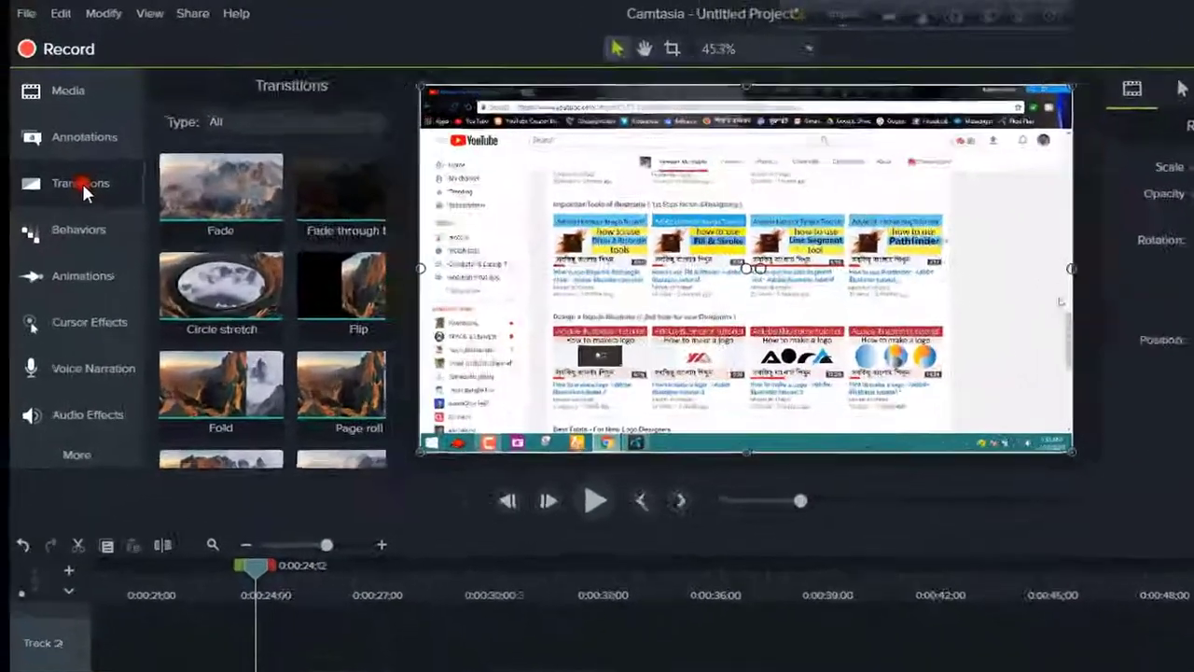
- Browse the transitions and add Cube rotate at the join between the first and second Track 1 clips
left_click(56, 102)
left_click(56, 102)
left_click(432, 360)
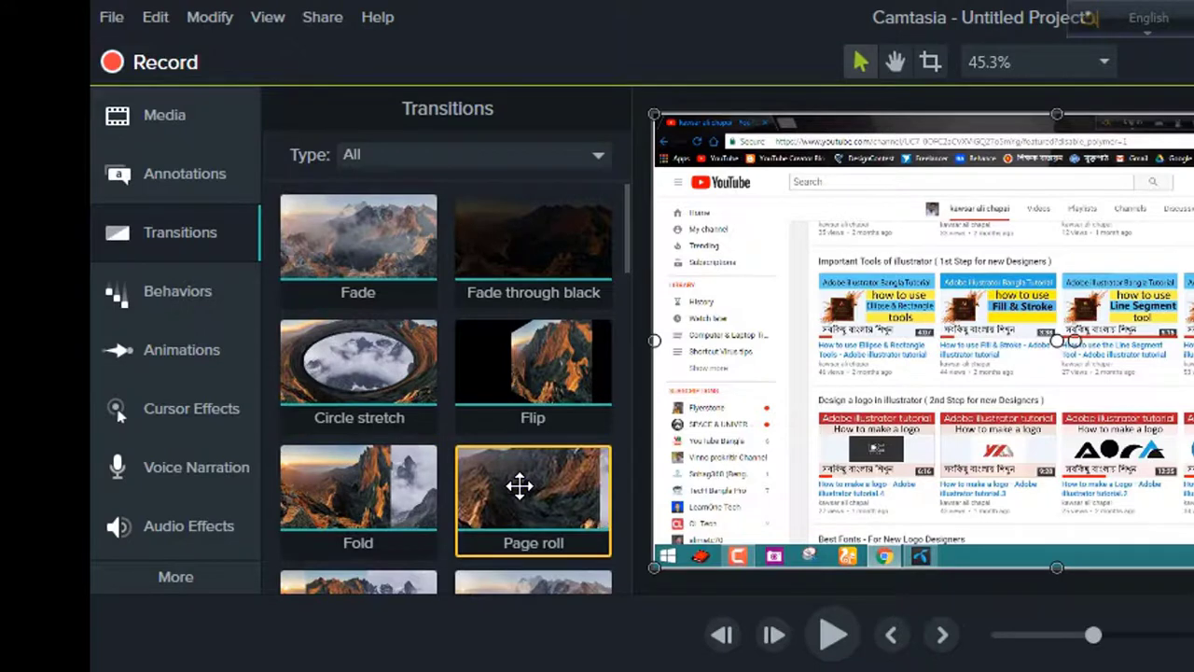
scroll(518, 485, "down", 1)
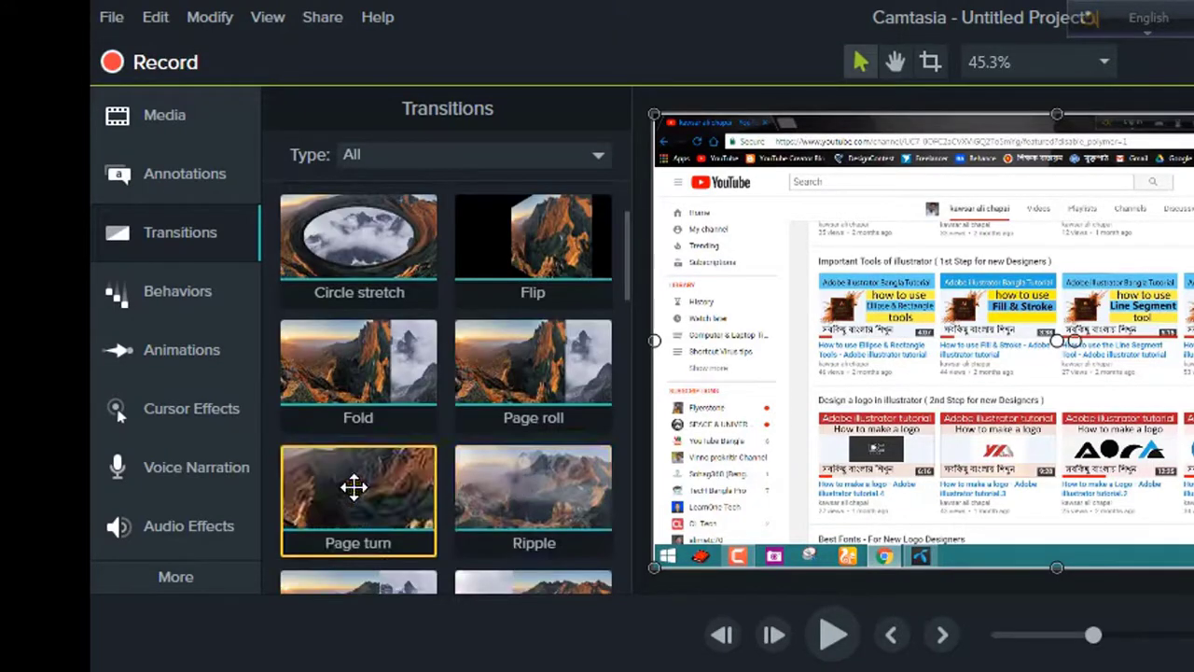
scroll(354, 486, "down", 1)
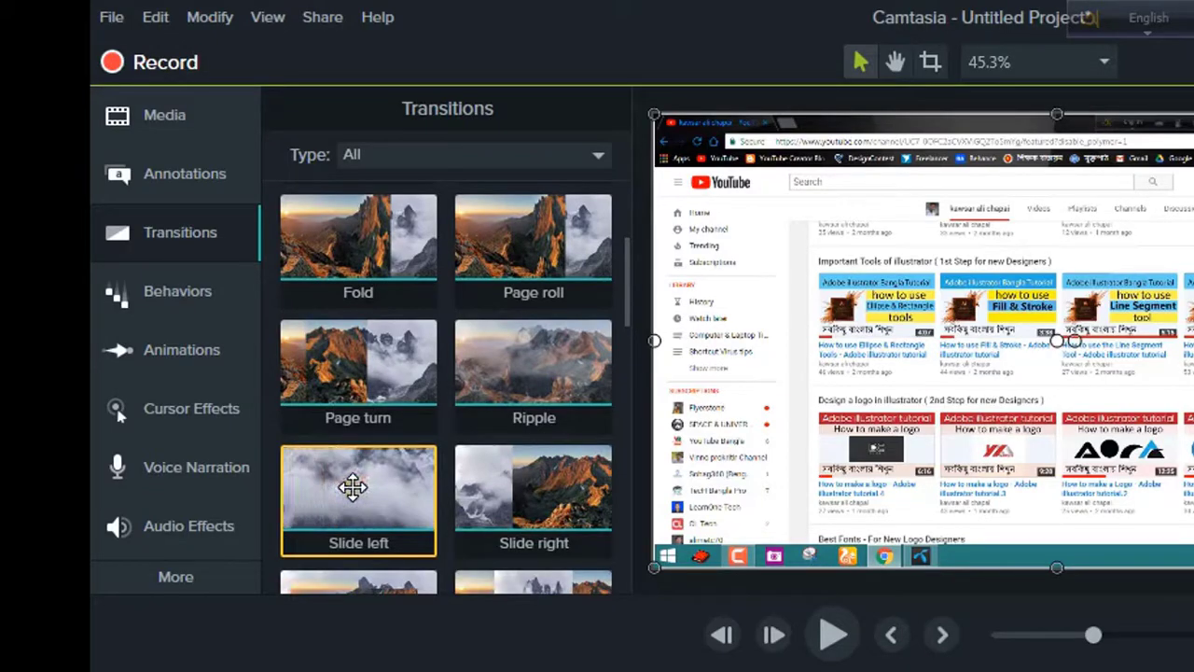
scroll(354, 486, "down", 1)
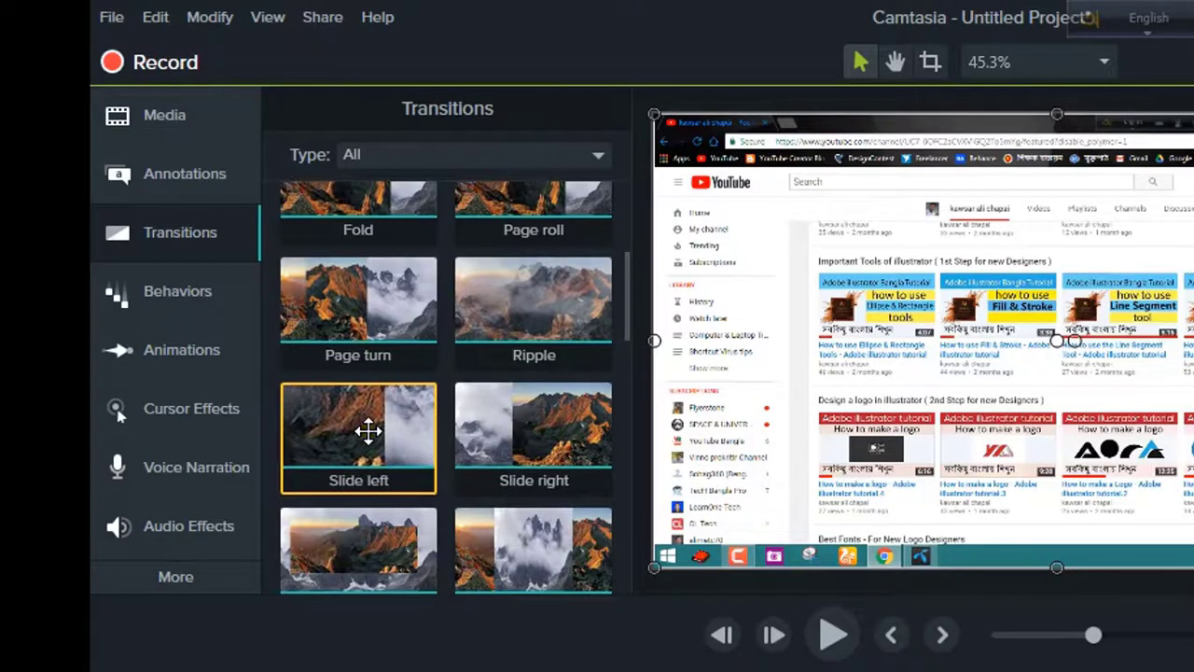
scroll(368, 430, "down", 2)
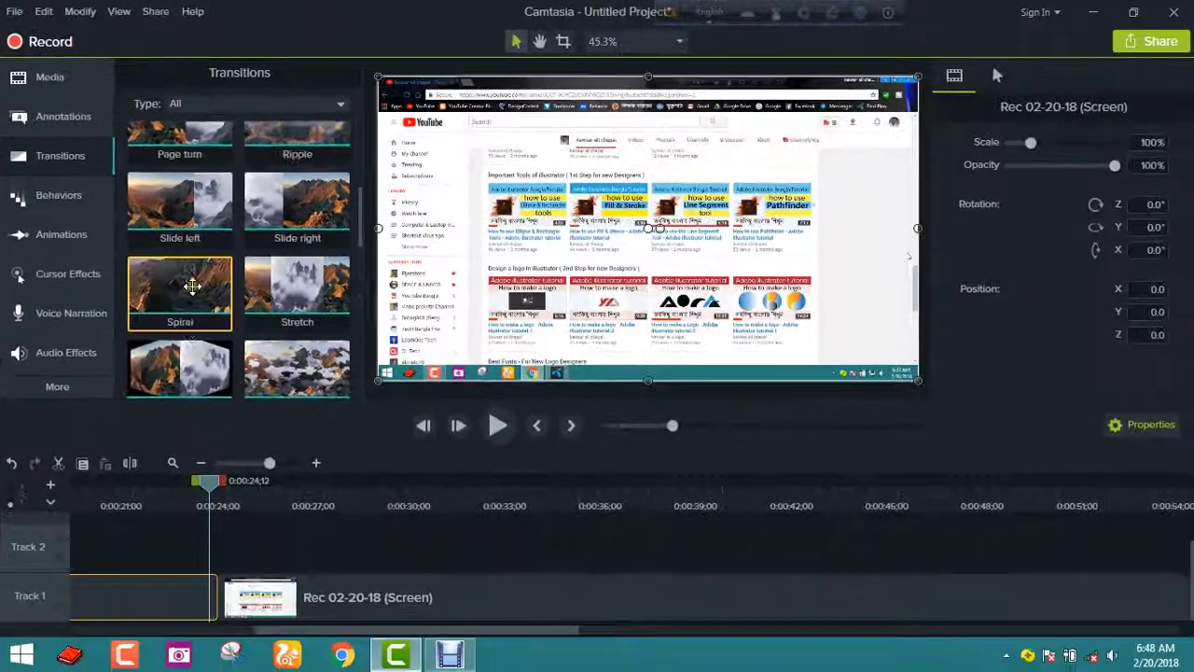
scroll(191, 286, "down", 1)
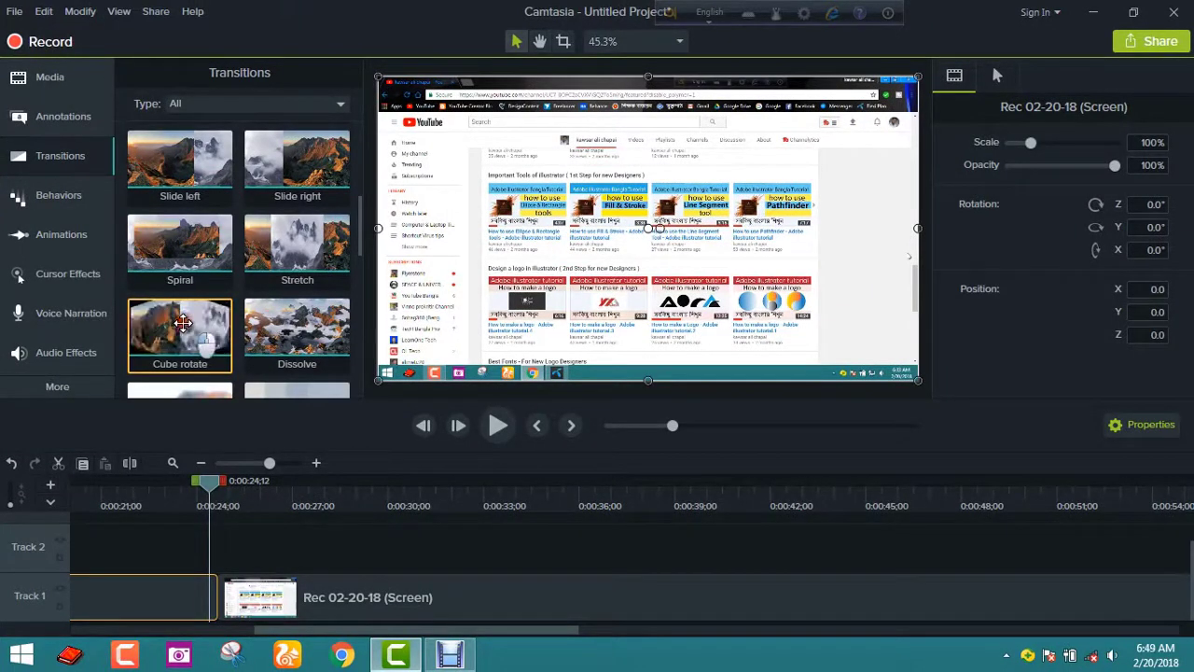
left_click_drag(185, 330, 217, 608)
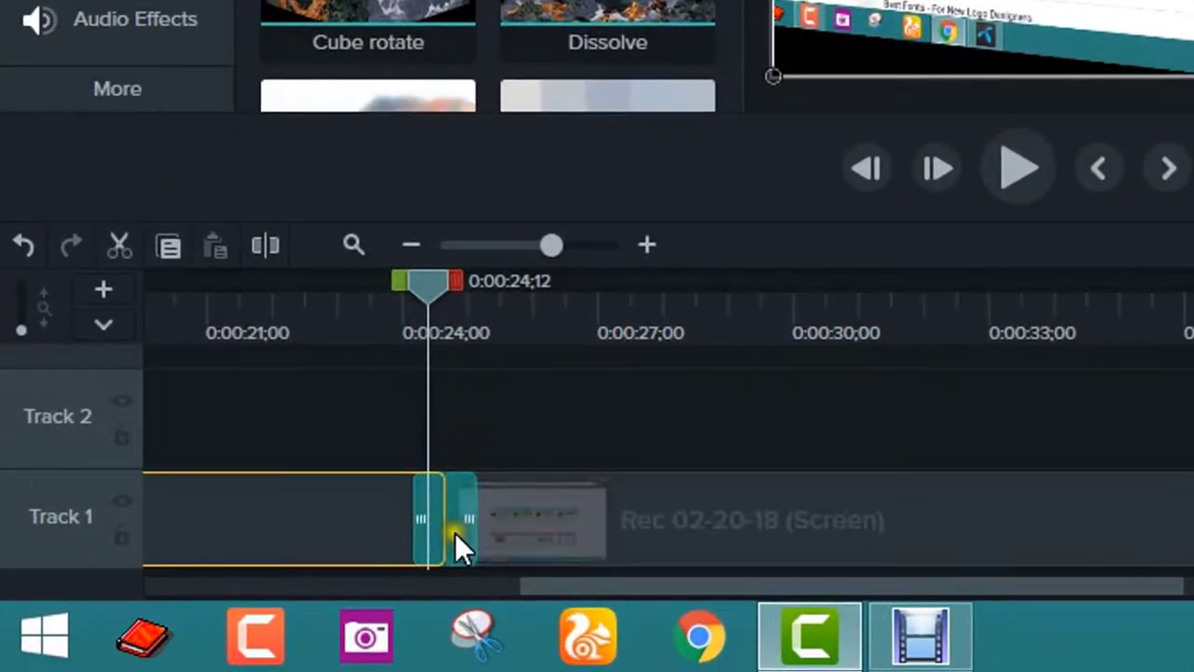
- Add the Cube rotate transition at the join between the second and third Track 1 clips
left_click_drag(551, 244, 494, 272)
left_click(537, 515)
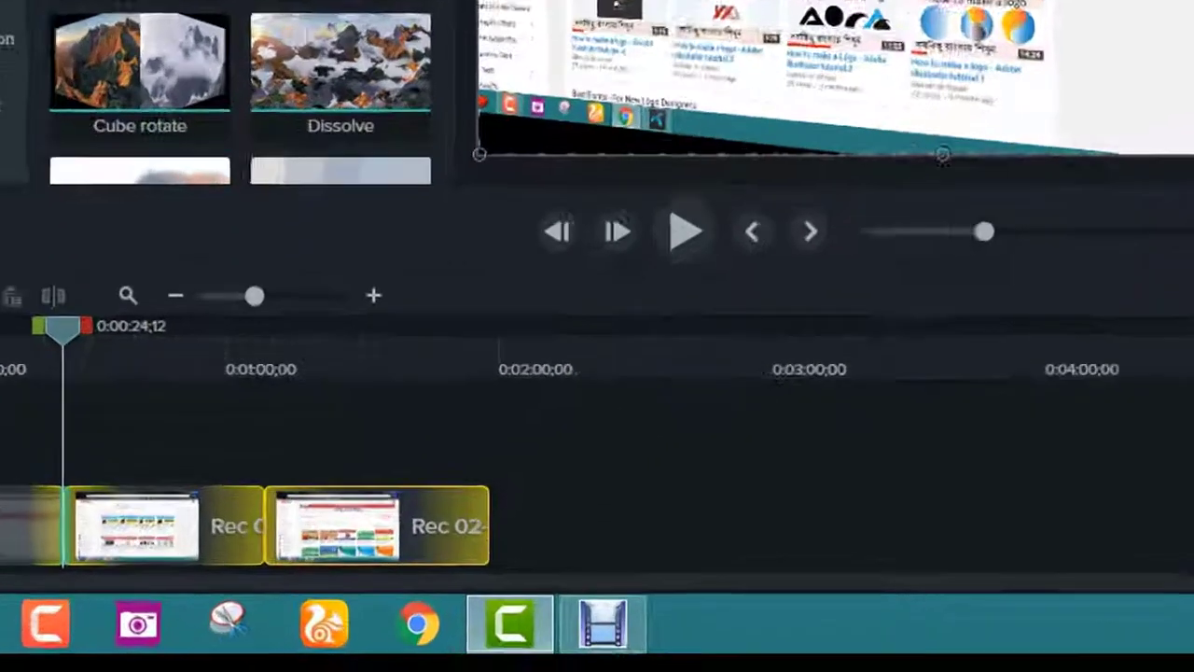
left_click_drag(140, 172, 264, 536)
left_click_drag(287, 424, 277, 419)
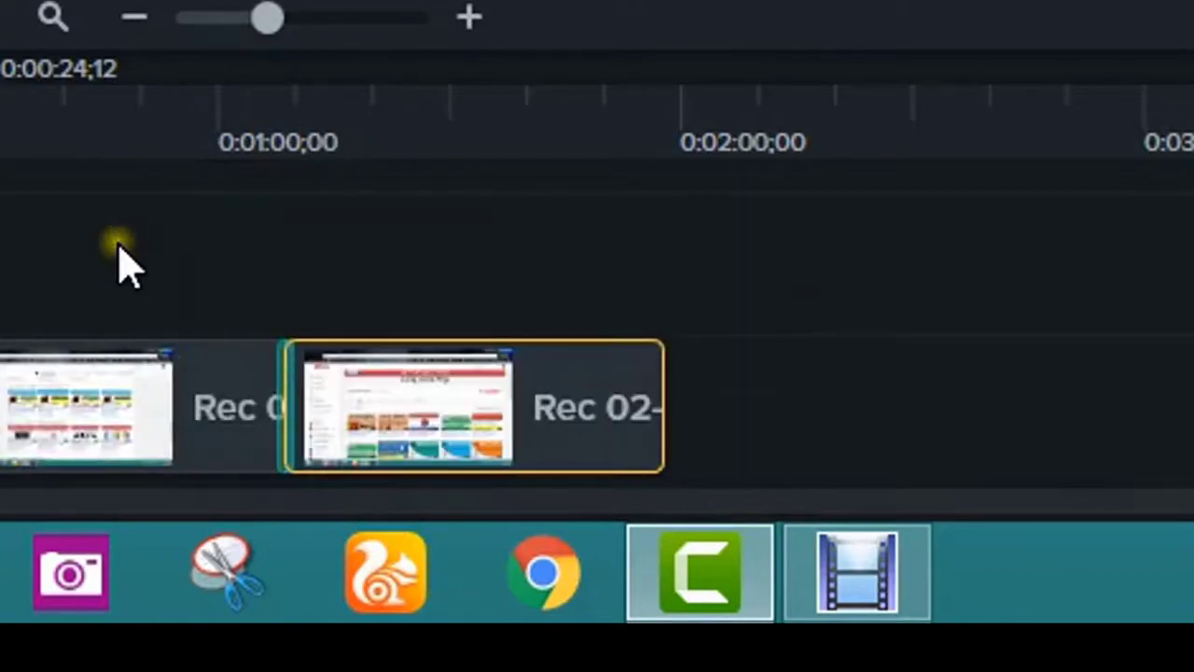
- Try to apply the Cube rotate transition to the last Track 1 clip as well
left_click(115, 247)
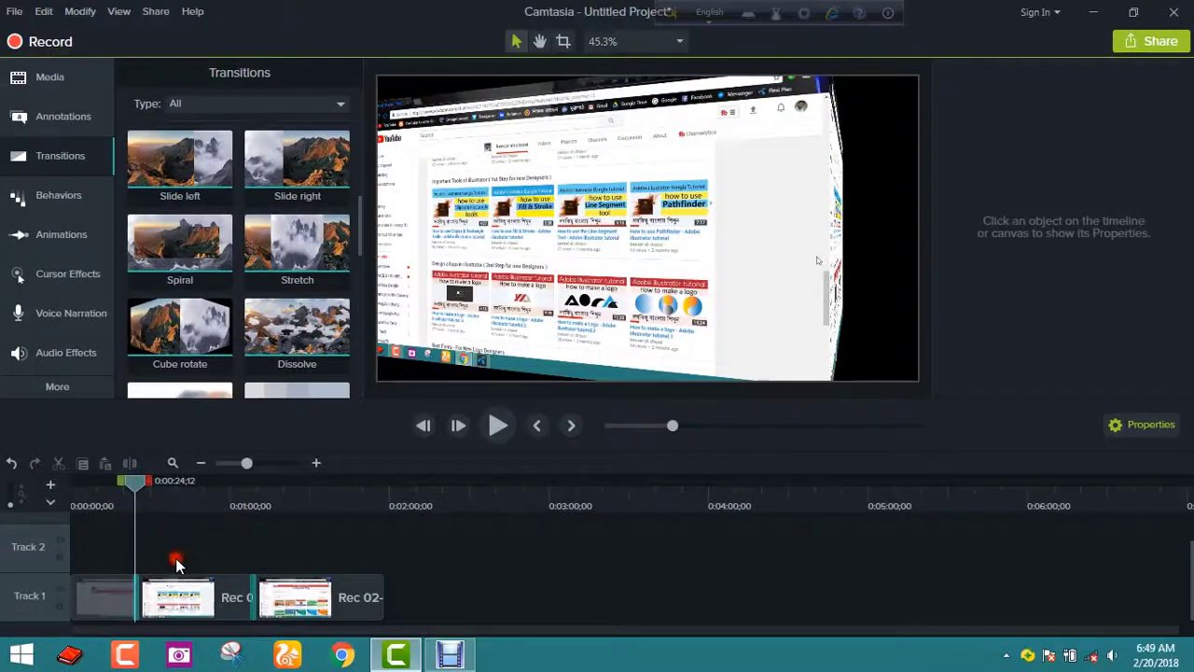
left_click(176, 594)
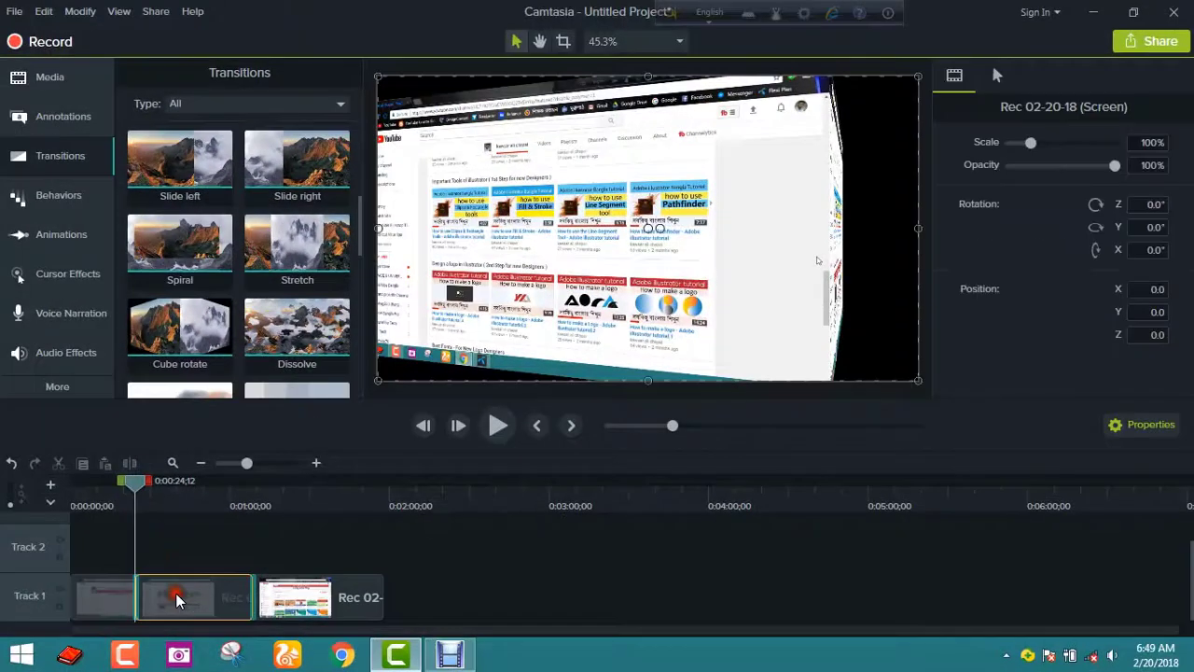
left_click(261, 470)
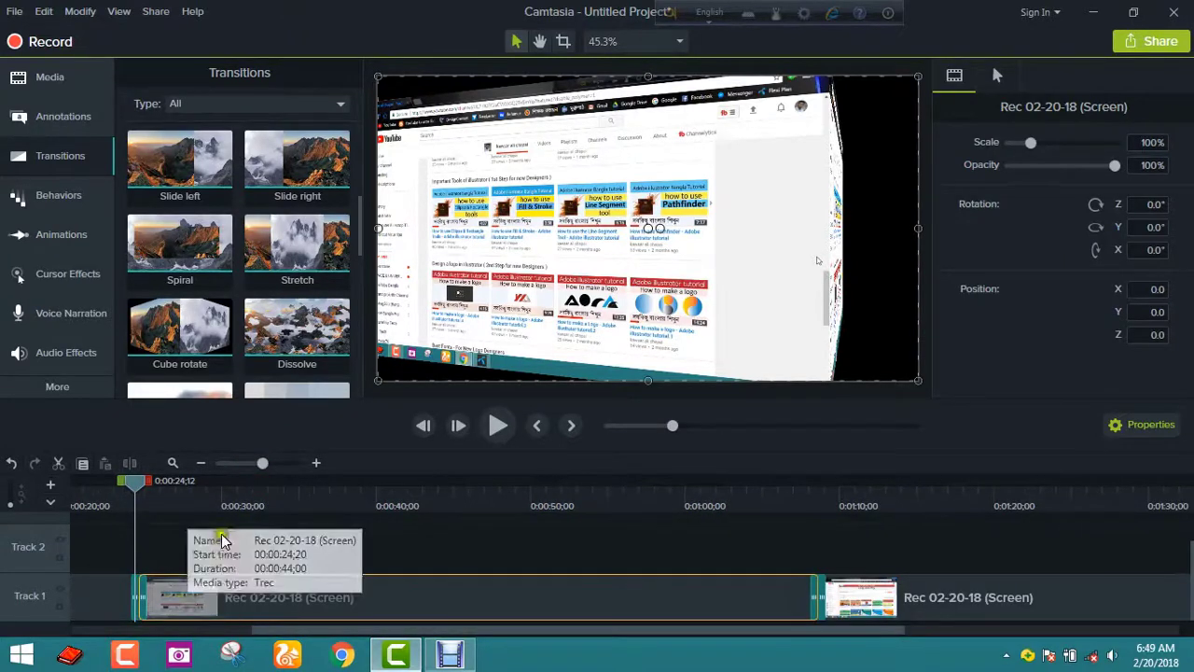
left_click(221, 602)
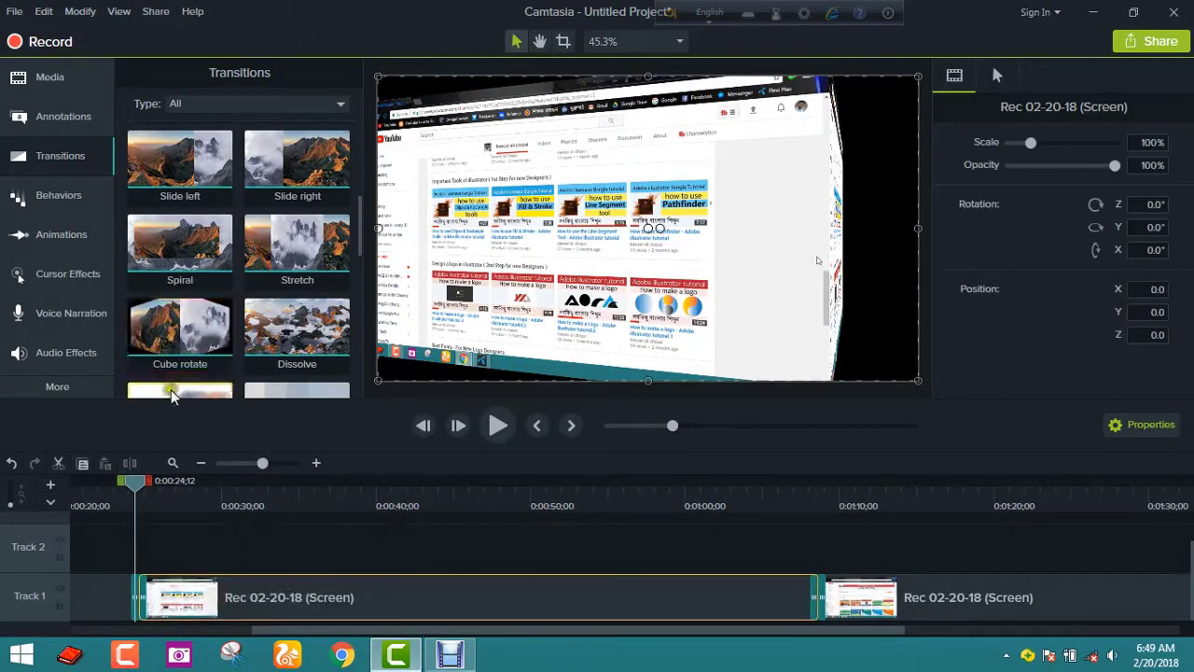
left_click_drag(175, 323, 932, 608)
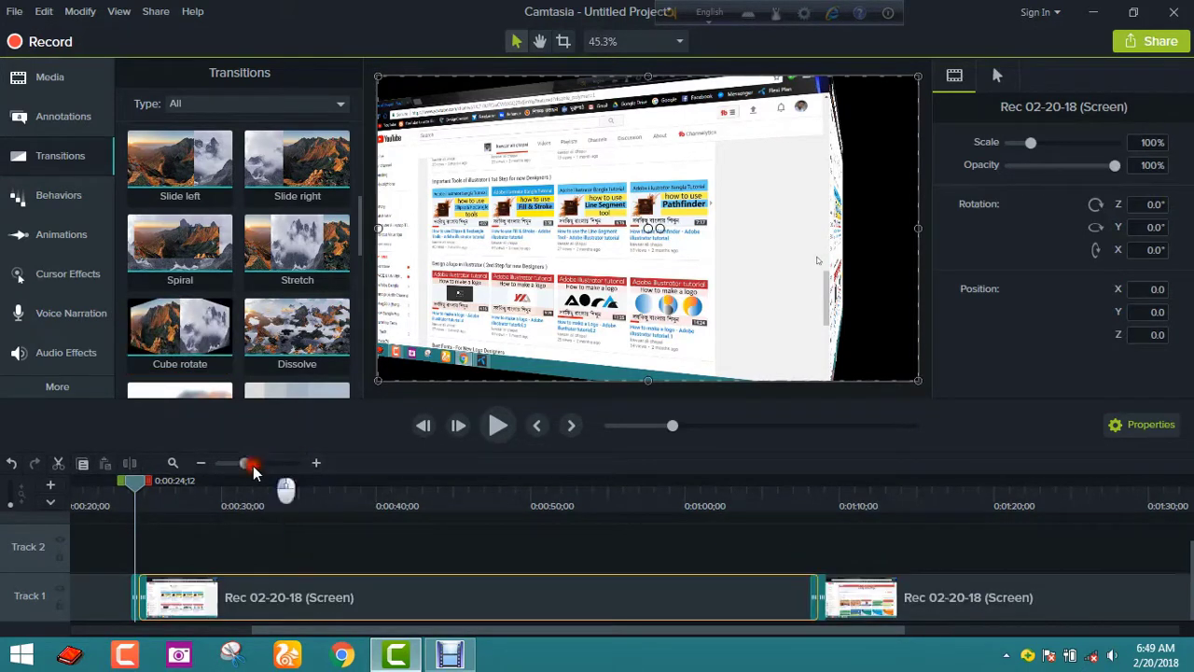
- Play the timeline across both clip joins to preview the Cube rotate transitions
left_click_drag(254, 471, 83, 490)
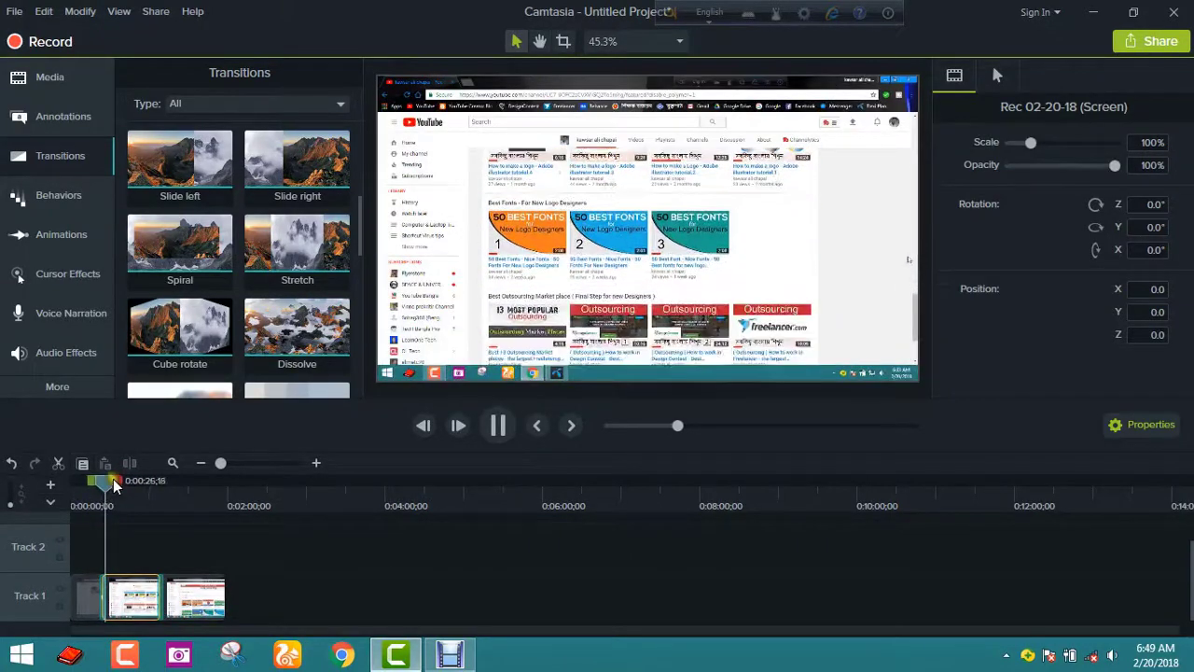
left_click(147, 504)
left_click_drag(147, 504, 152, 504)
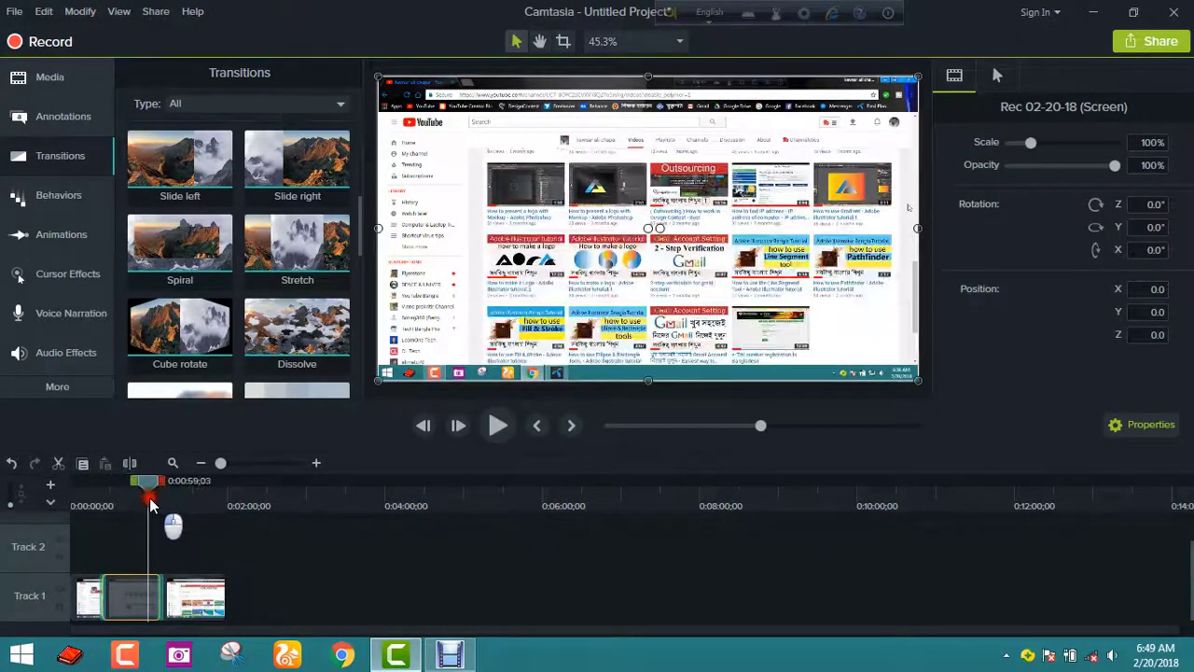
left_click(494, 434)
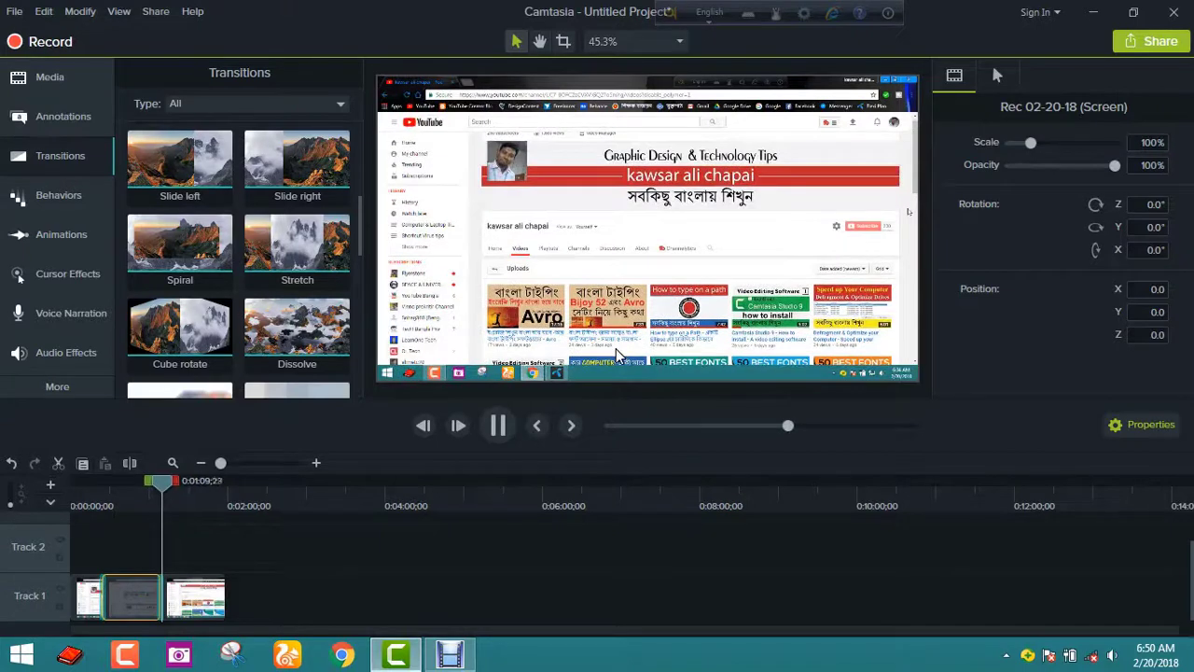
left_click(498, 425)
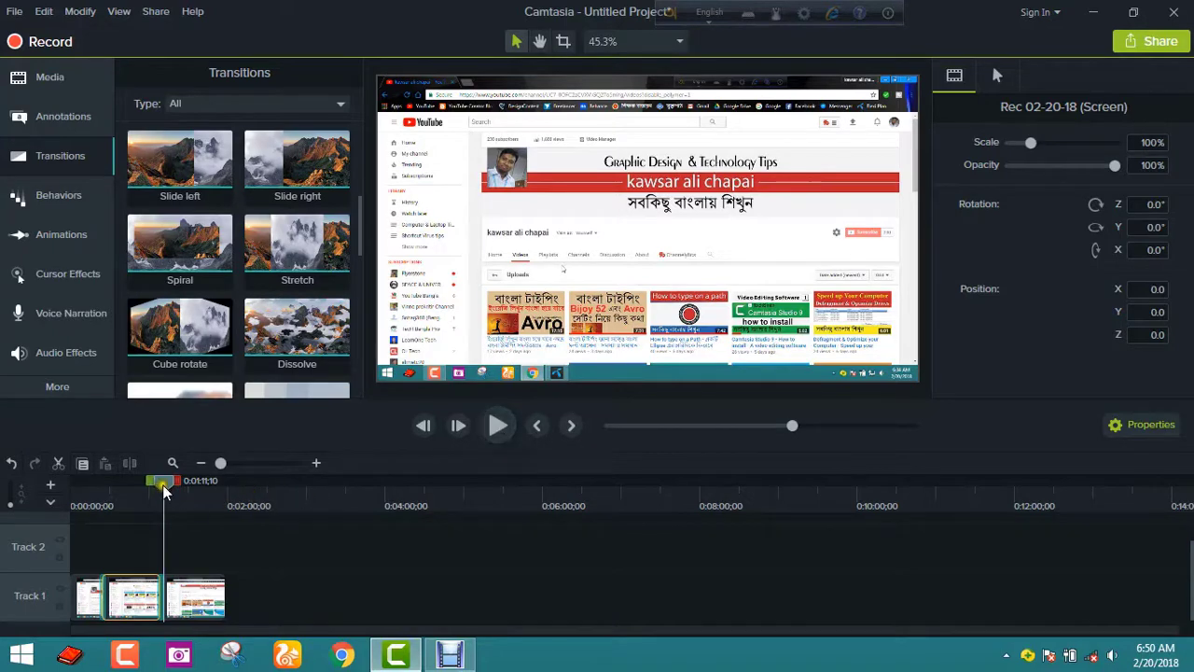
- Return the playhead to 0:00:00;00 and open the Zoom-n-Pan animation settings
left_click_drag(163, 492, 1, 528)
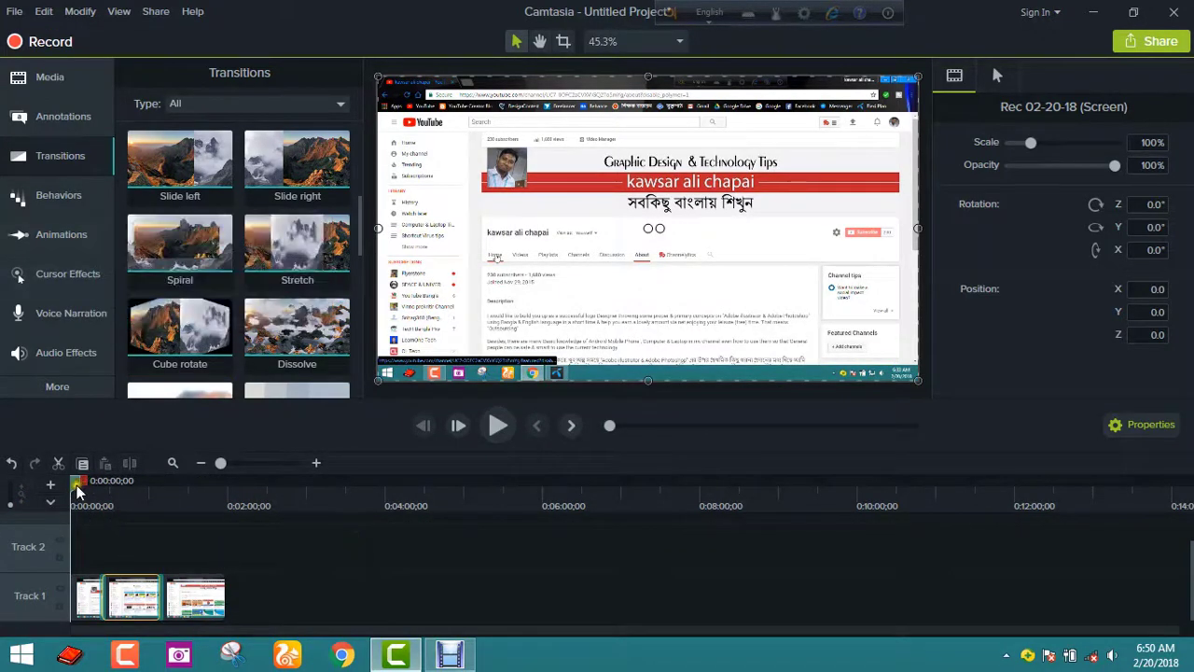
left_click_drag(81, 485, 54, 501)
left_click(59, 235)
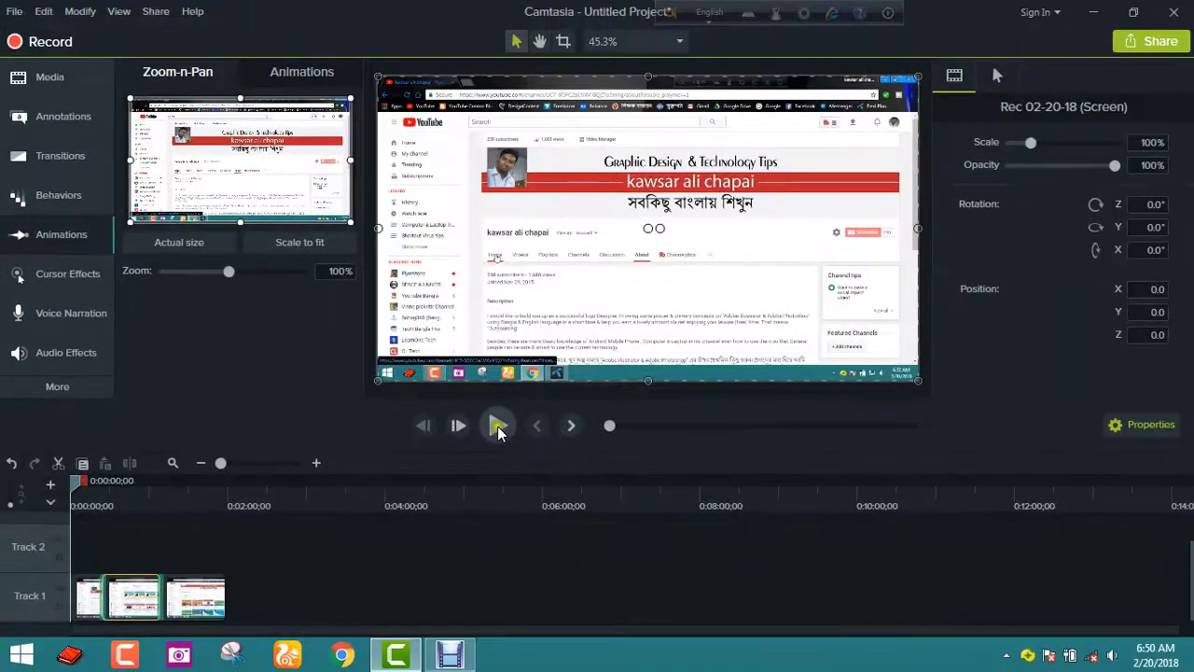
- Advance playback to 0:00:05;05 and shrink the Zoom-n-Pan frame to 226% over the recording's upper-left corner
left_click(498, 426)
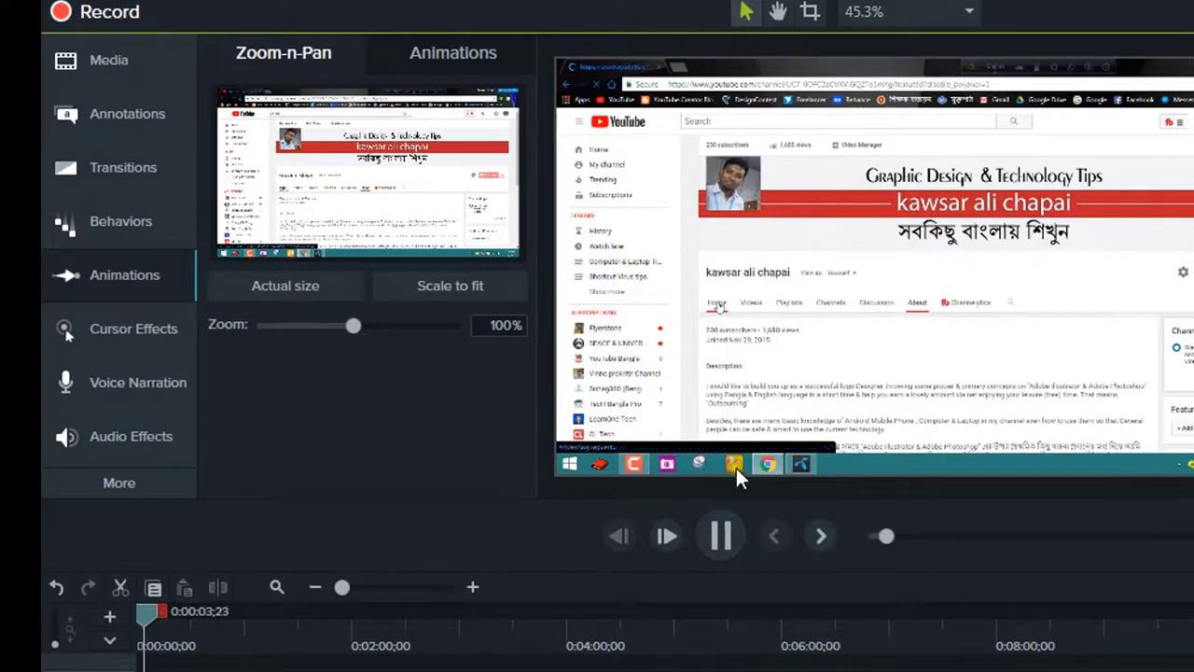
left_click(717, 536)
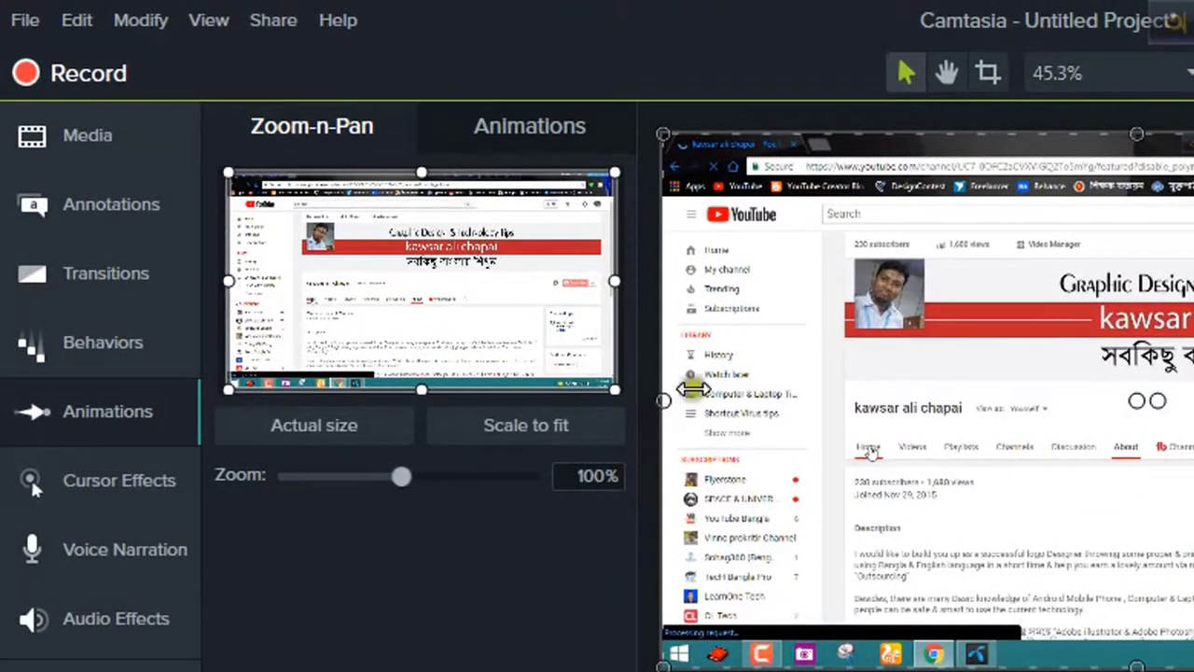
left_click_drag(616, 387, 459, 297)
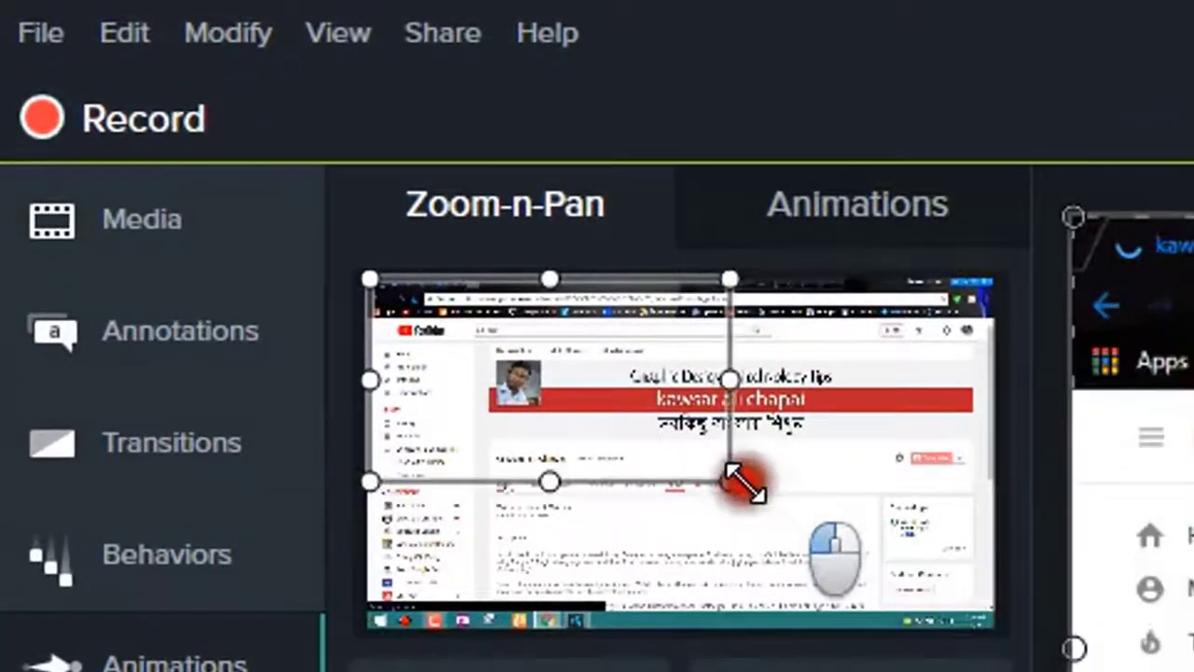
left_click_drag(744, 483, 637, 415)
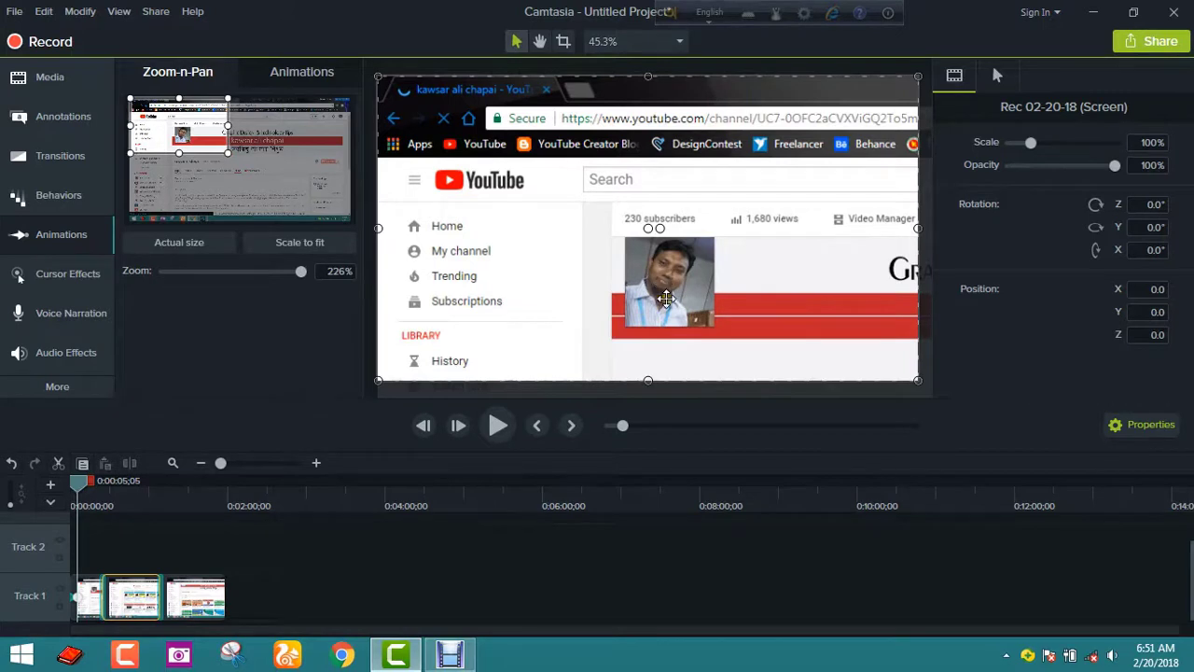
- Play on to about 0:00:11;00 and scale the Zoom-n-Pan frame back to fit the whole screen
left_click(496, 427)
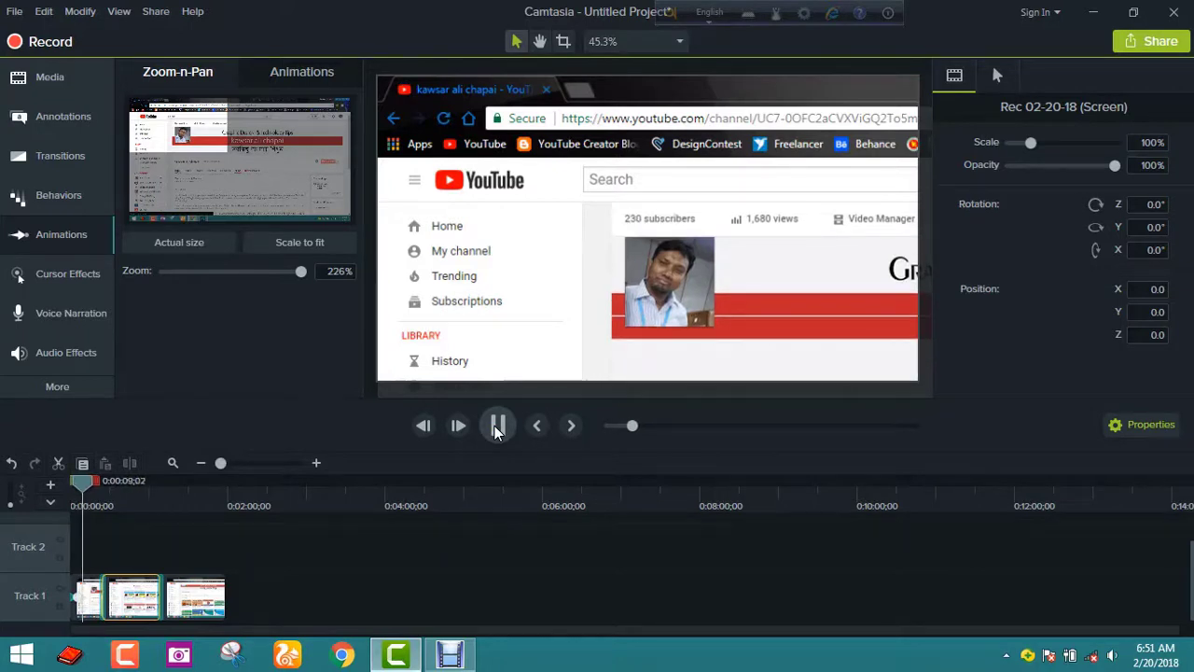
left_click(496, 427)
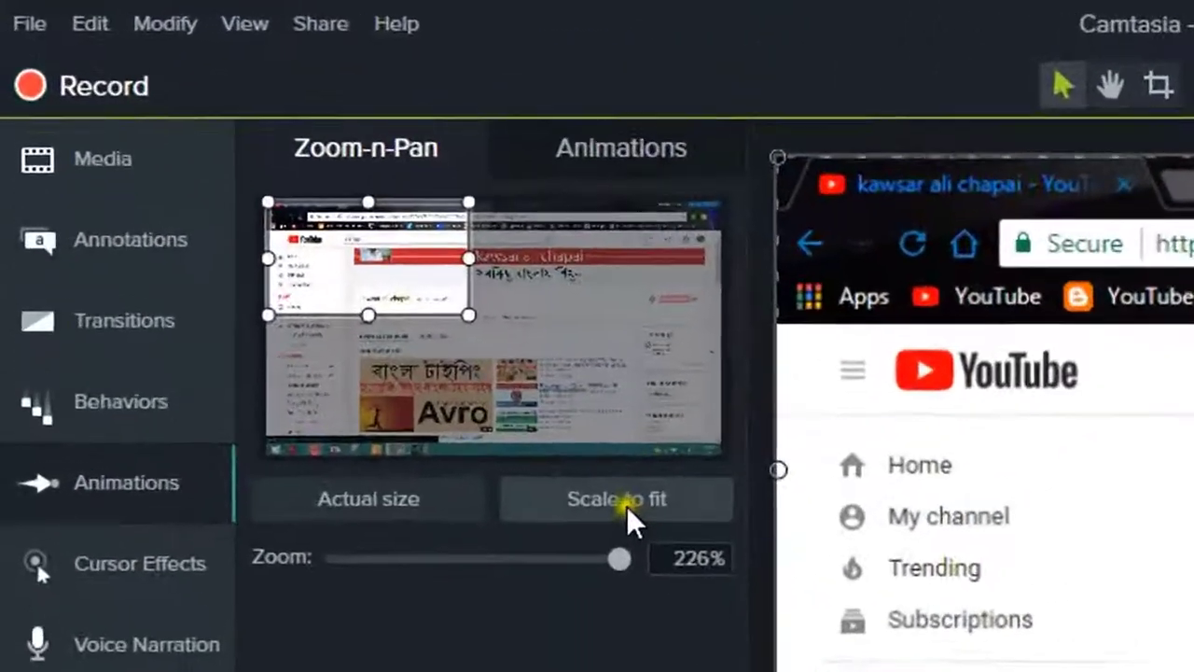
left_click(300, 245)
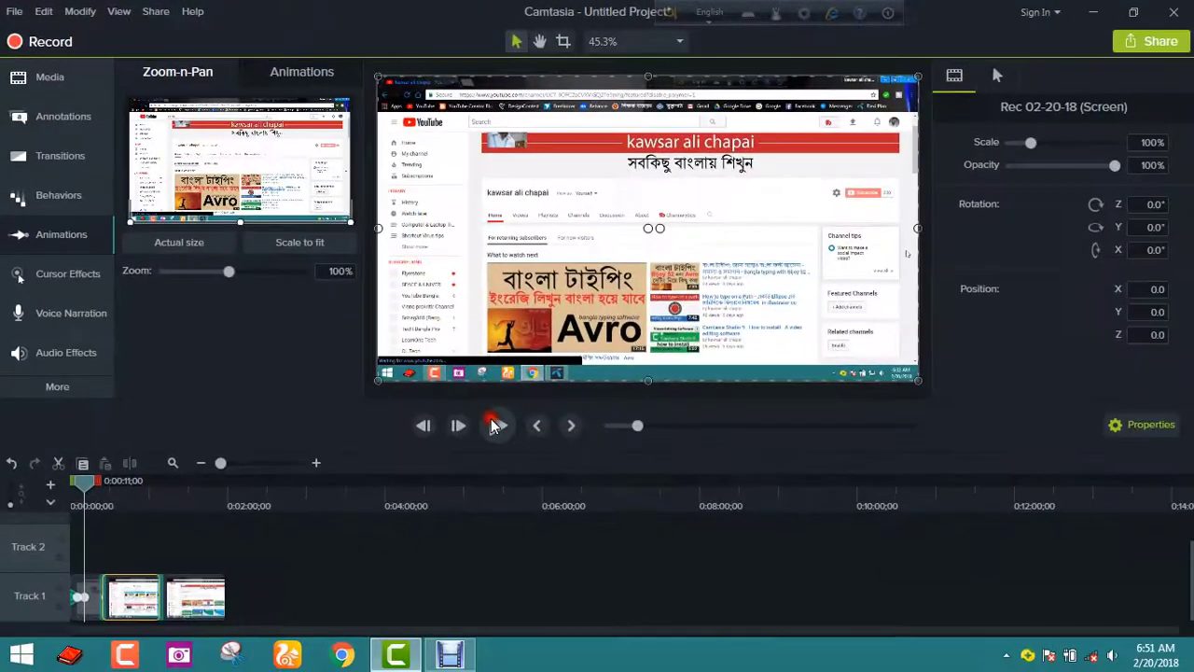
- Advance playback to 0:00:14;25 and zoom the frame to 349% on the TeamViewer 12 video thumbnail
left_click(496, 424)
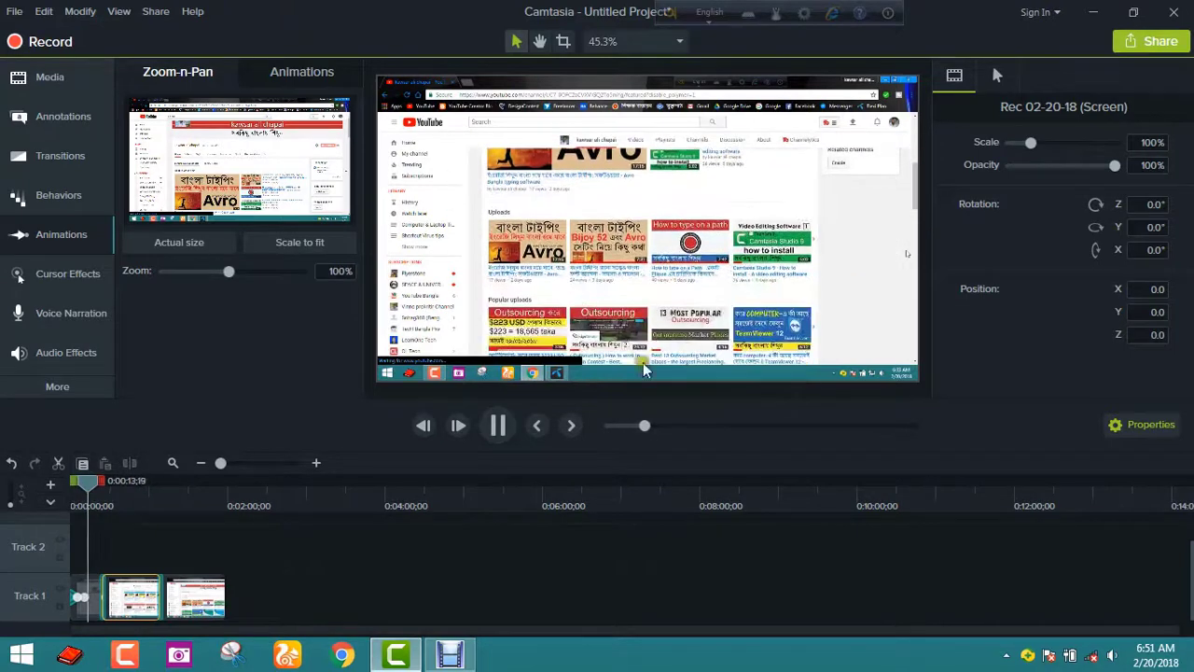
left_click(496, 425)
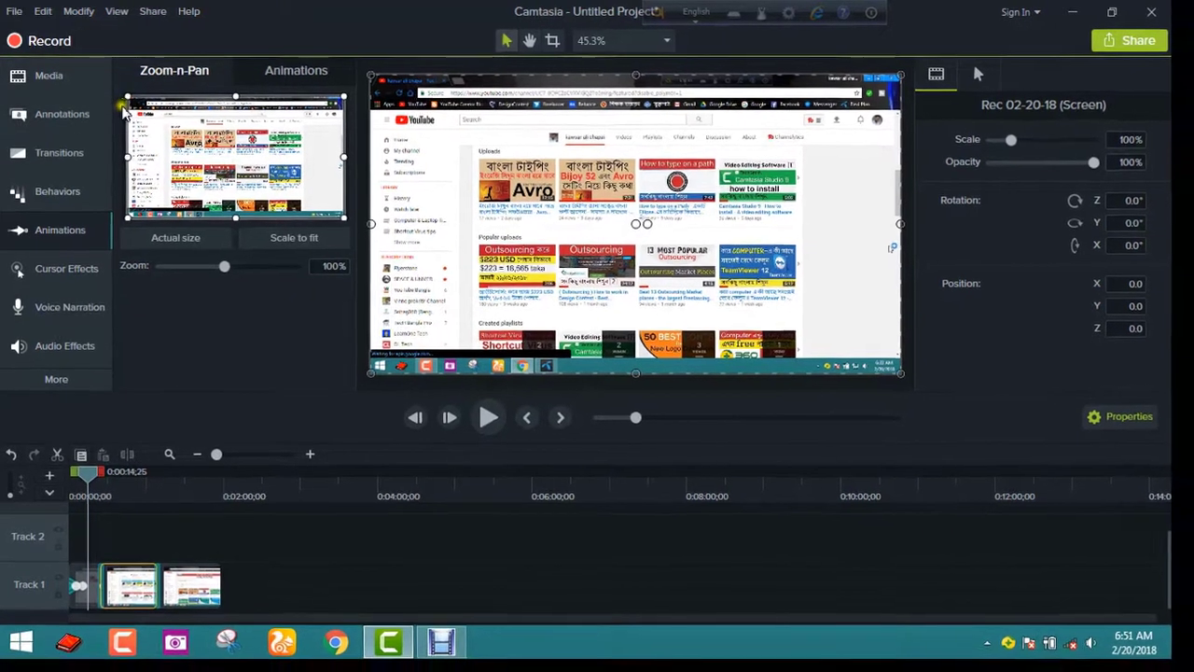
left_click_drag(124, 96, 246, 192)
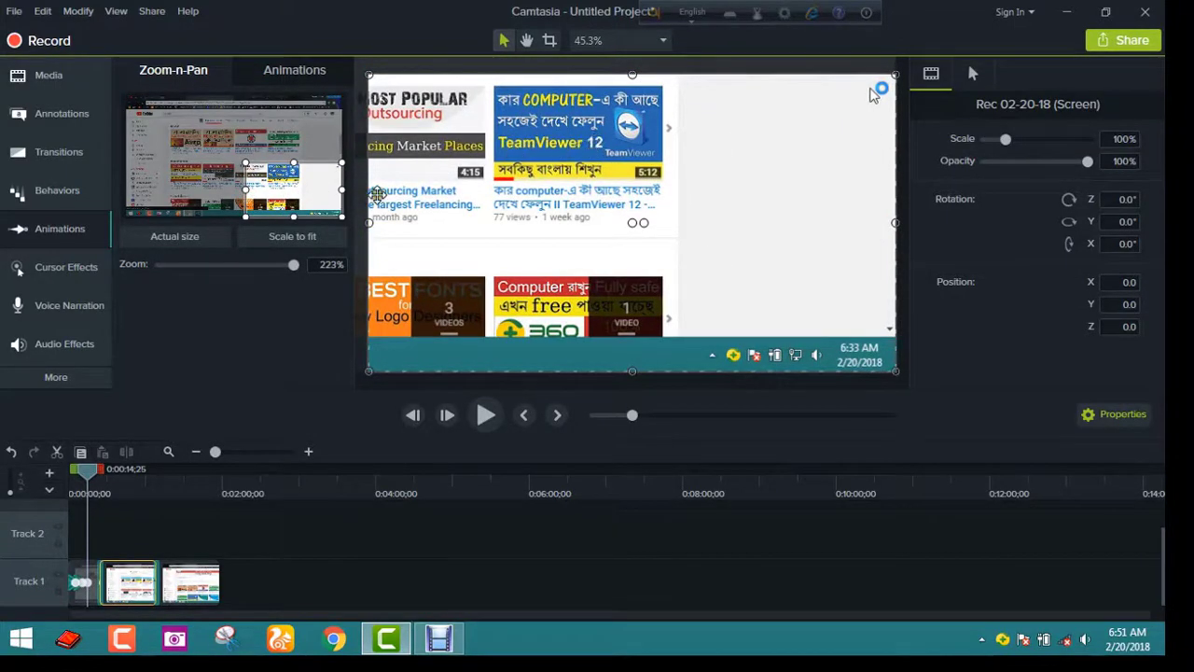
left_click_drag(303, 192, 290, 181)
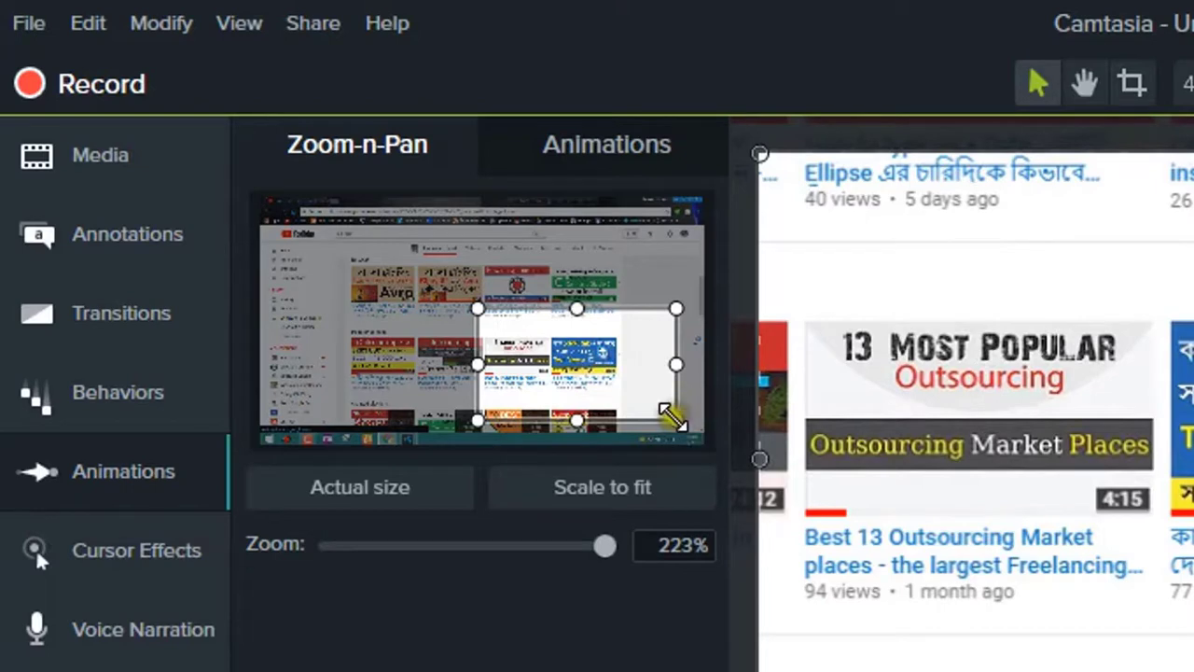
left_click_drag(674, 417, 638, 399)
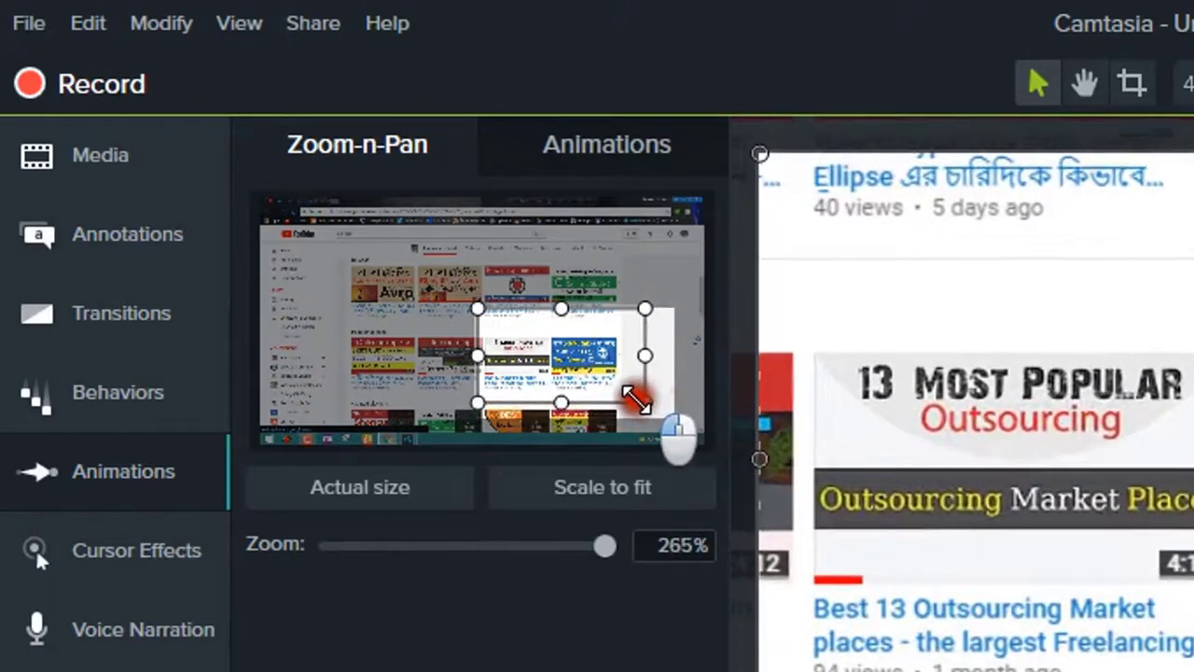
left_click_drag(479, 308, 527, 334)
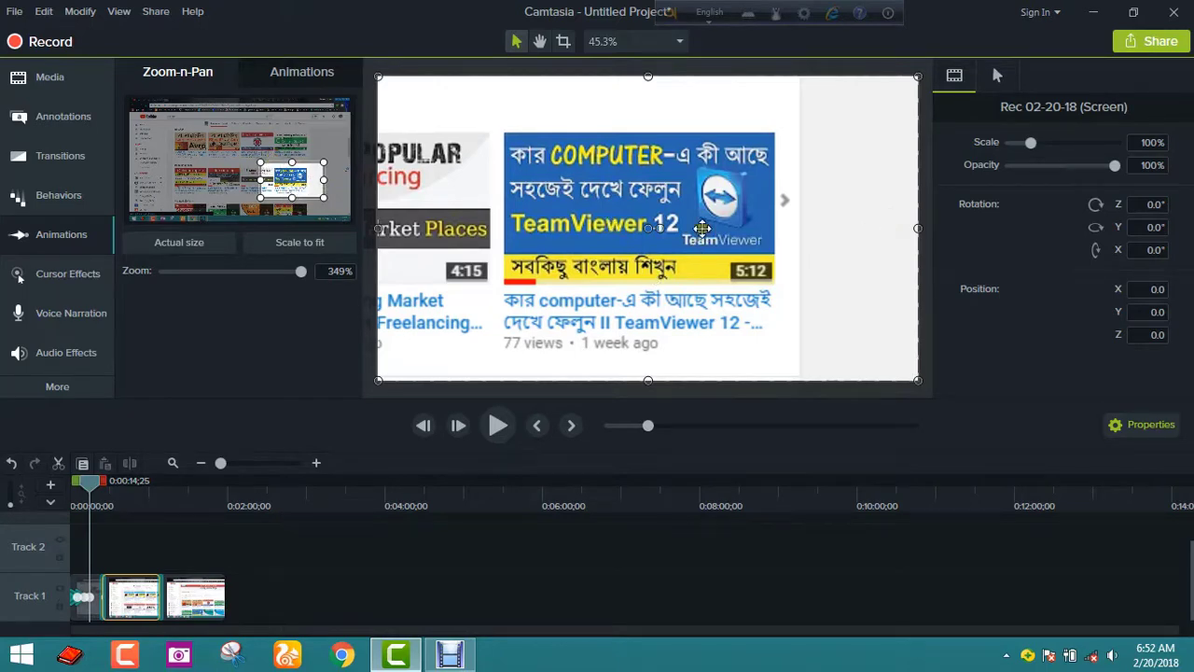
- At 0:00:15;23, scale the Zoom-n-Pan frame to fit, then narrow it to 122% against the recording's right edge
left_click(498, 427)
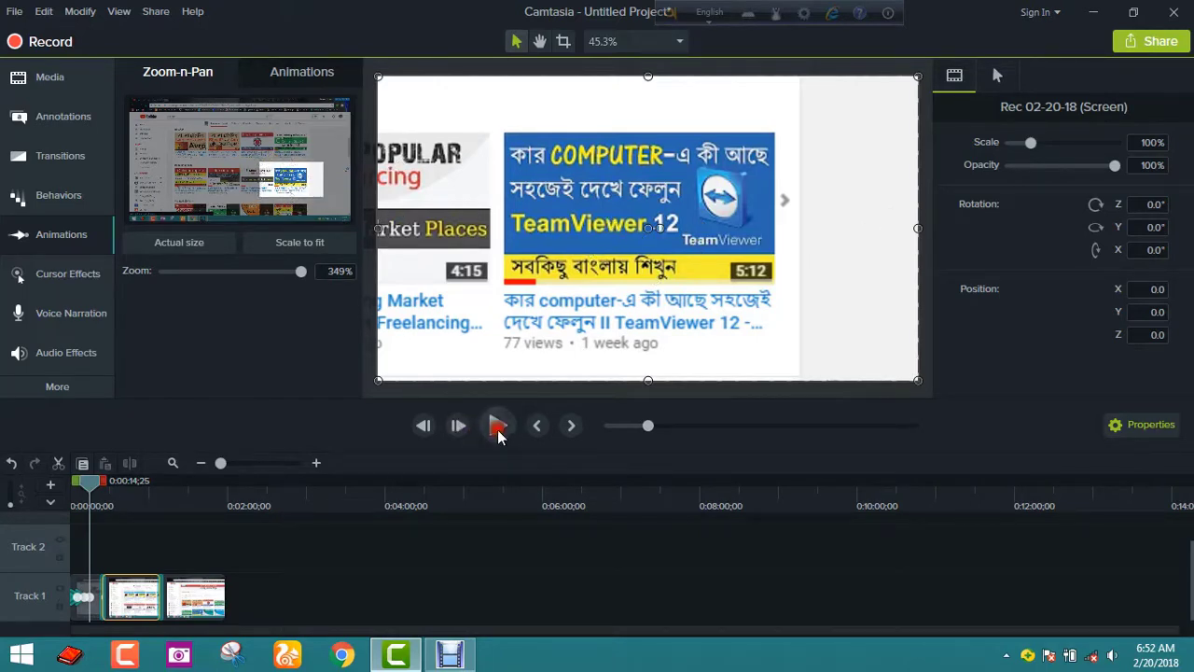
left_click(498, 427)
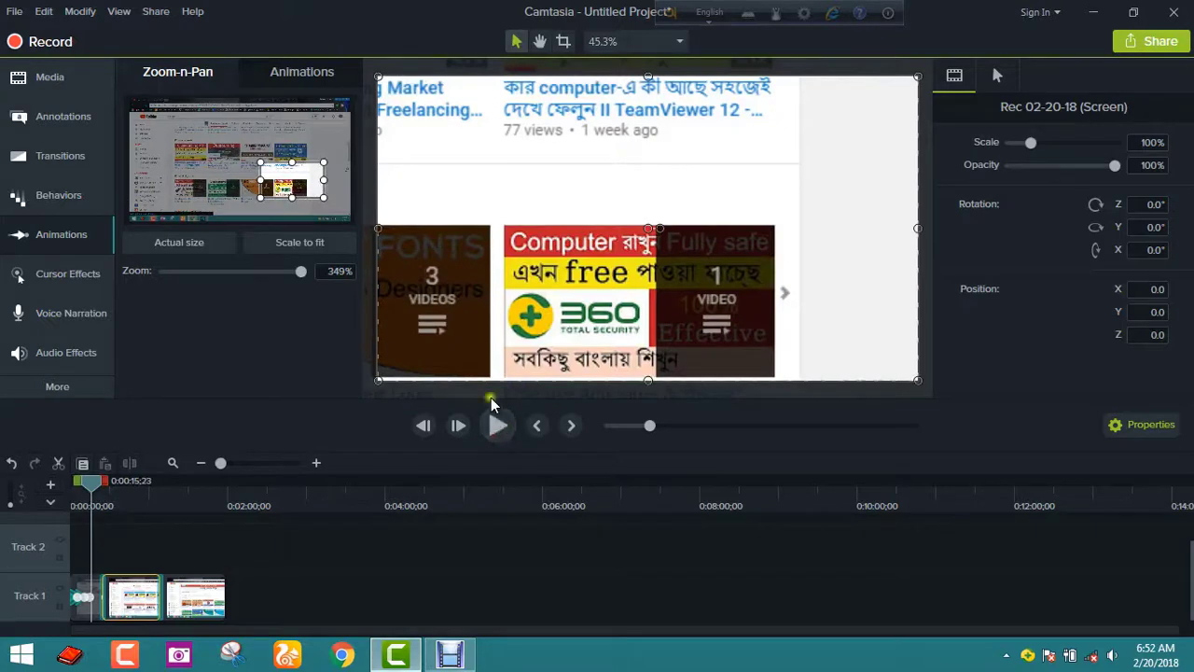
left_click(301, 242)
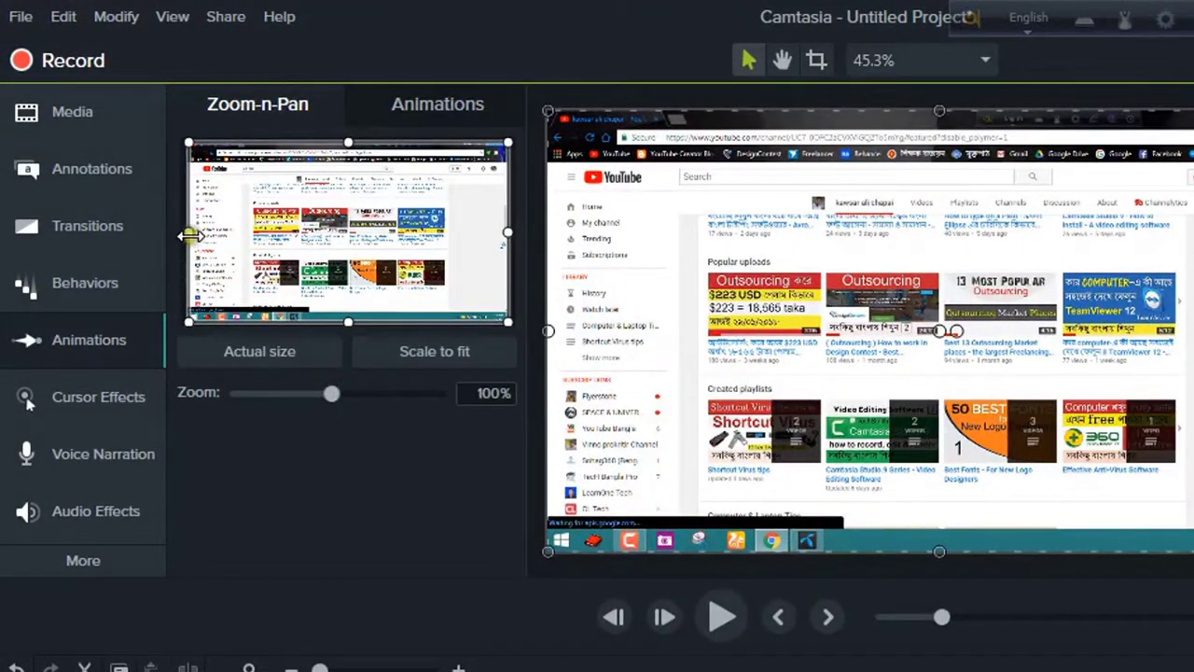
left_click_drag(192, 234, 247, 243)
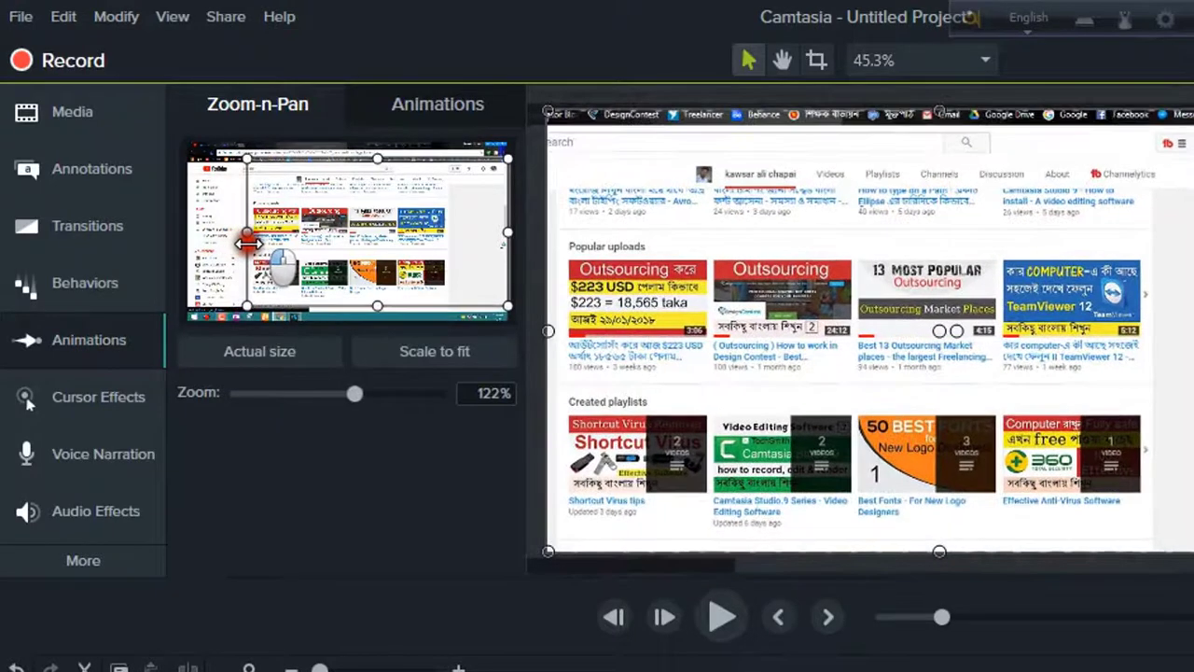
- Play on to 0:00:28;29 in the second clip and zoom the frame to 122% against the recording's left edge
left_click(708, 608)
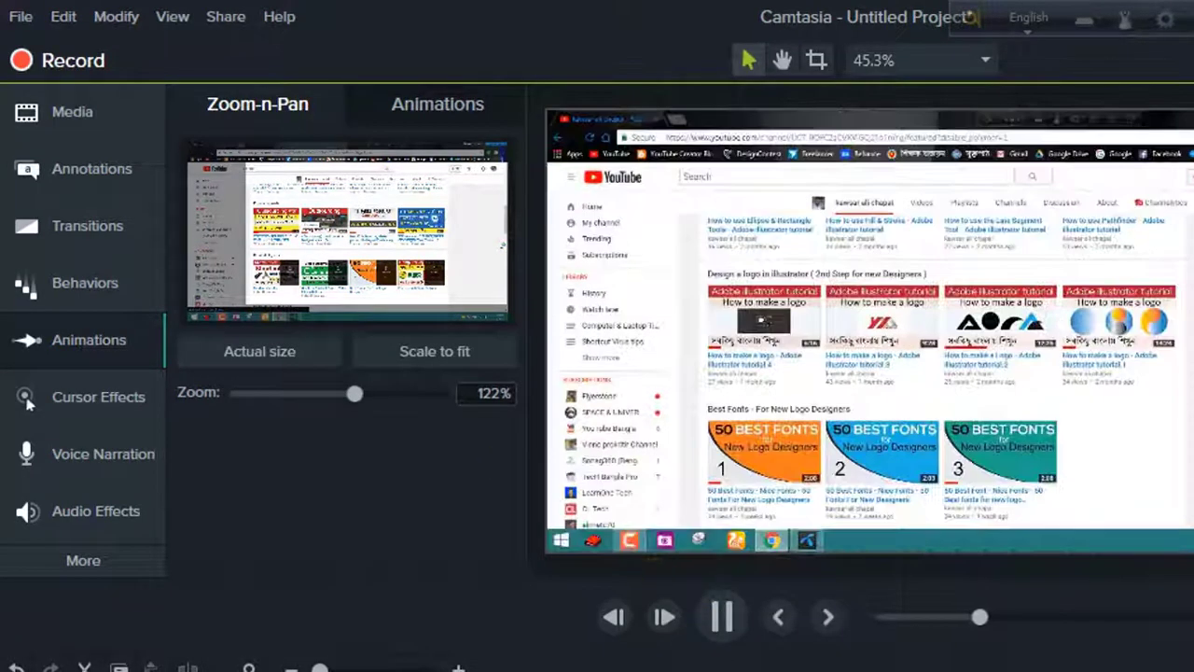
left_click(721, 618)
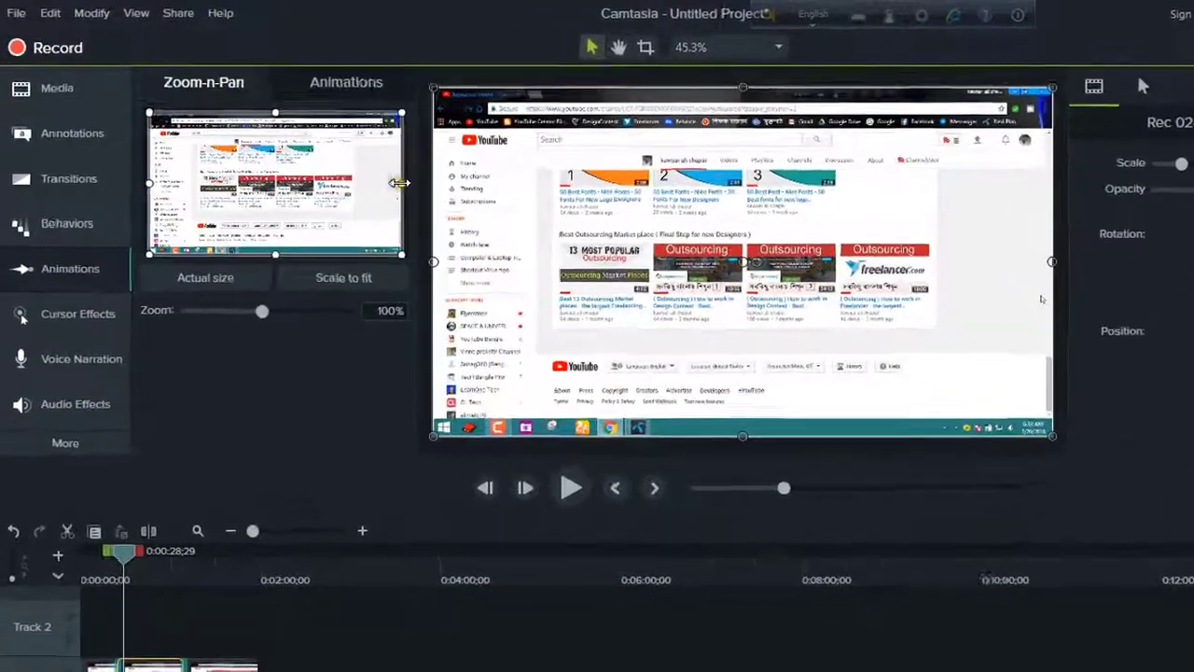
left_click_drag(348, 165, 313, 158)
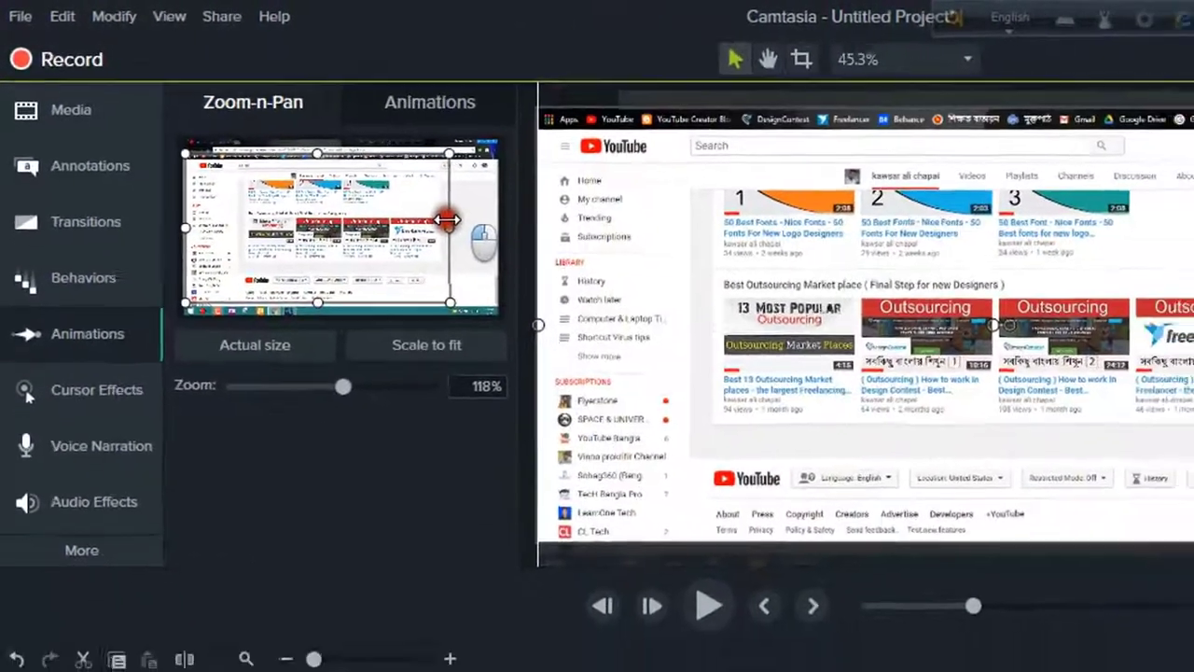
left_click_drag(448, 219, 439, 220)
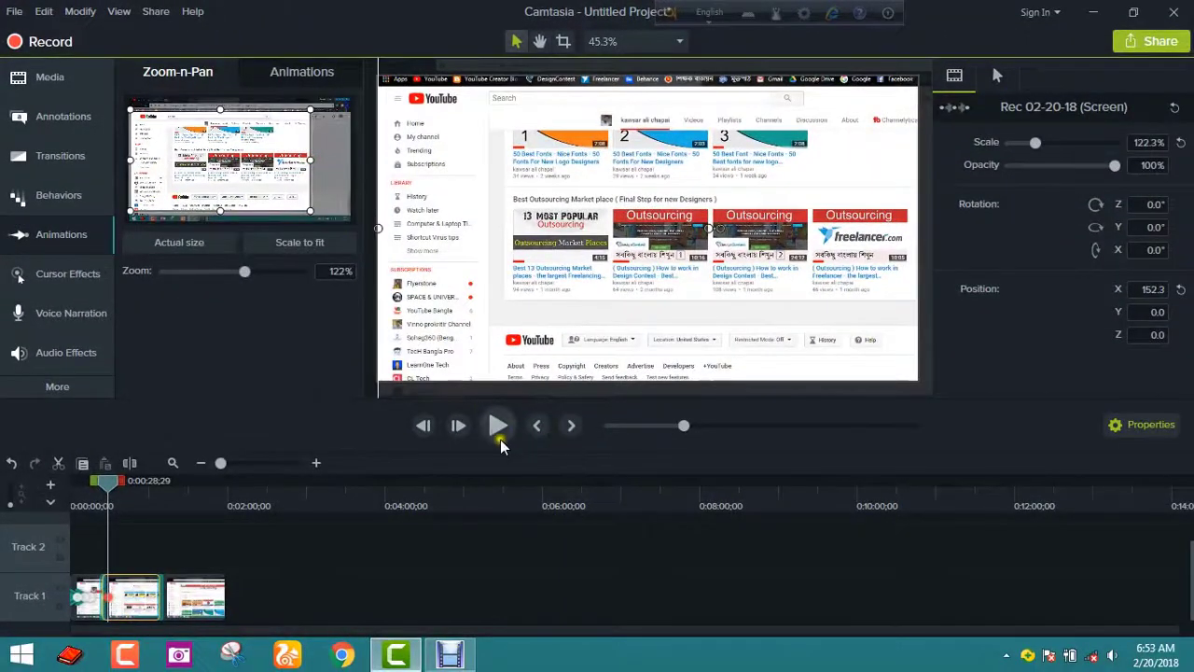
- Advance playback to 0:00:32;04 and zoom to 155% on the Gmail Account Setting and Illustrator playlist rows
left_click(499, 427)
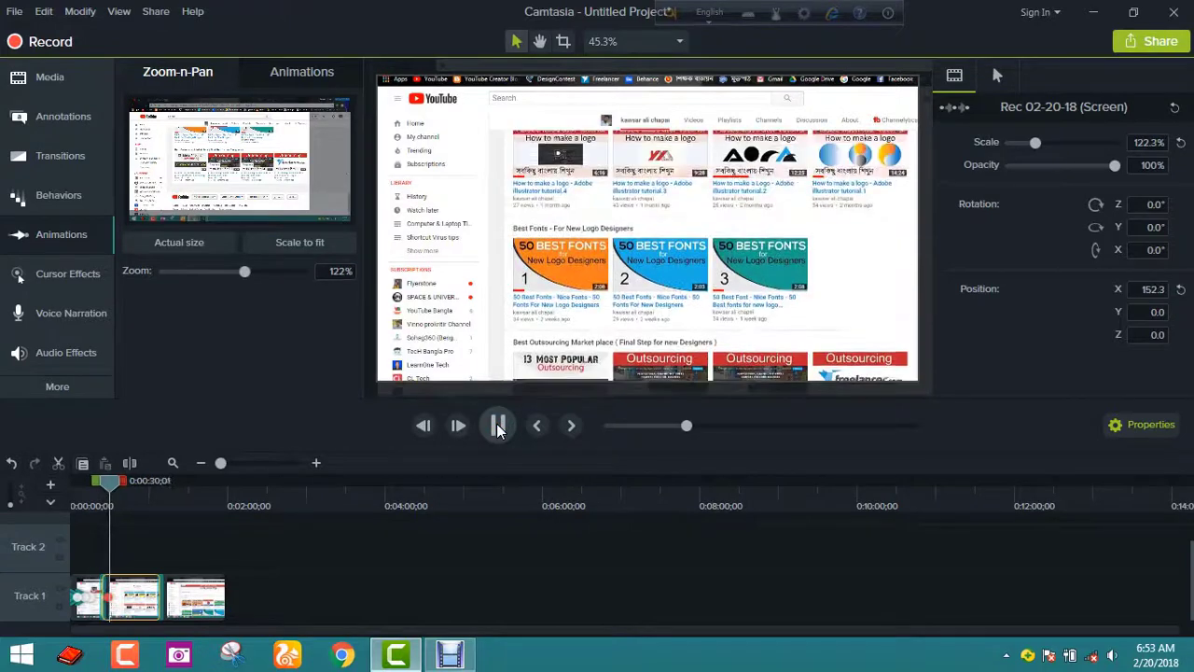
left_click(483, 424)
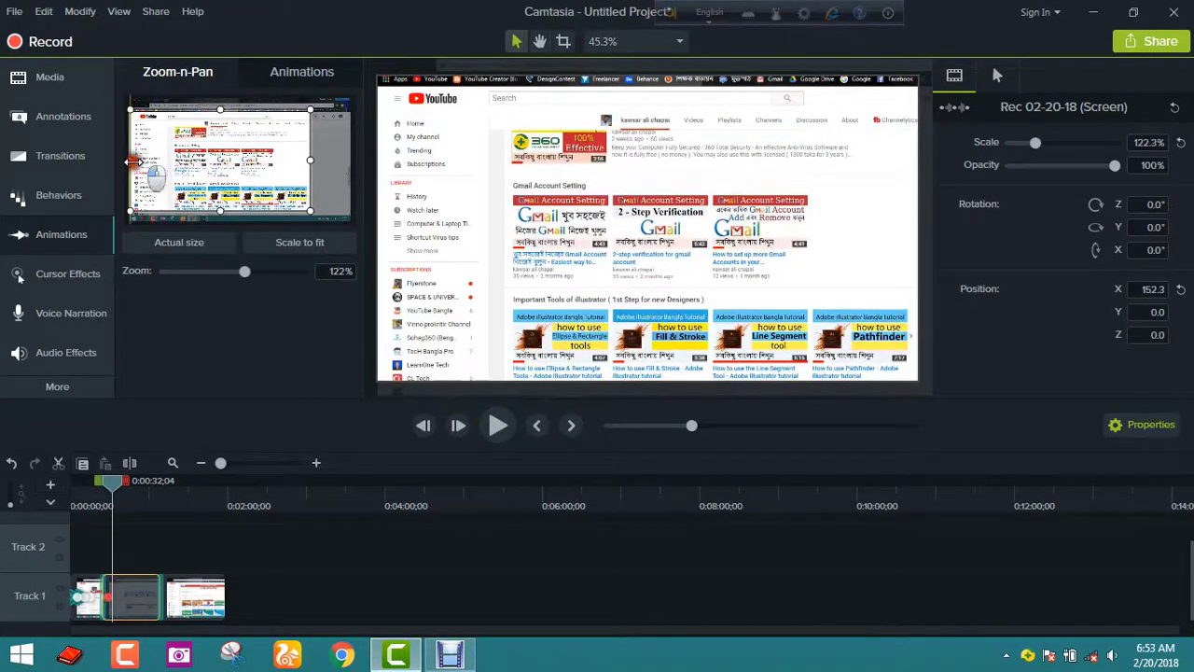
left_click_drag(134, 160, 244, 178)
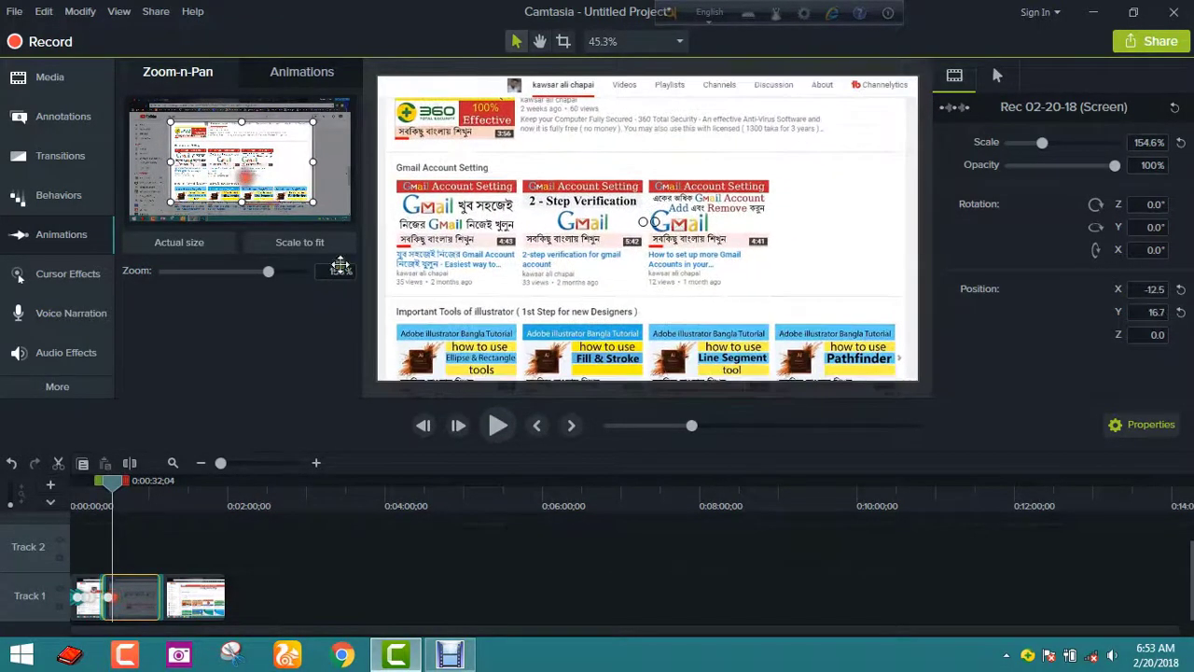
- Play on to 0:00:46;03 and zoom the frame to 360% on the first thumbnails of the Uploads page
left_click(498, 425)
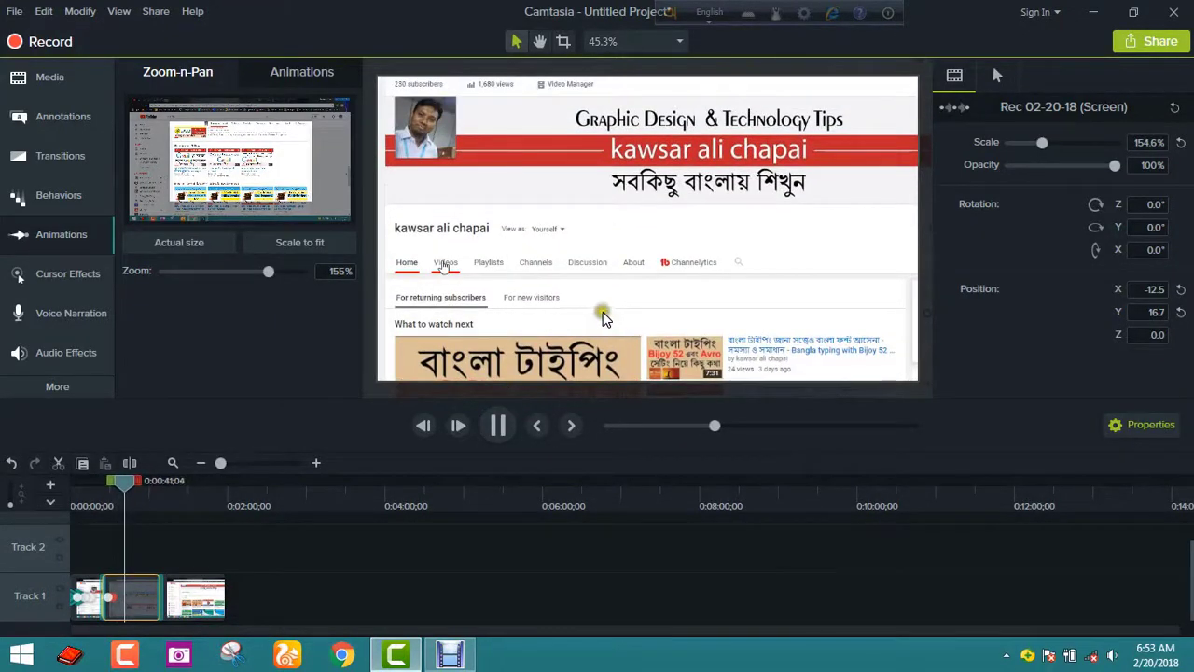
left_click(500, 427)
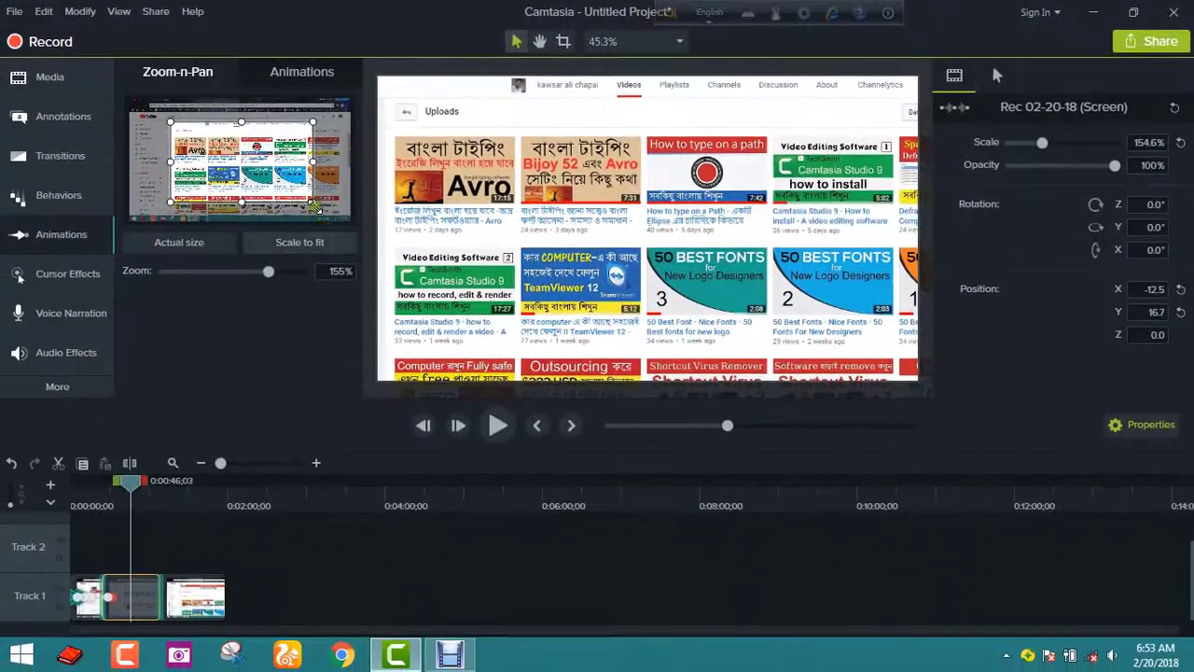
left_click_drag(291, 180, 227, 150)
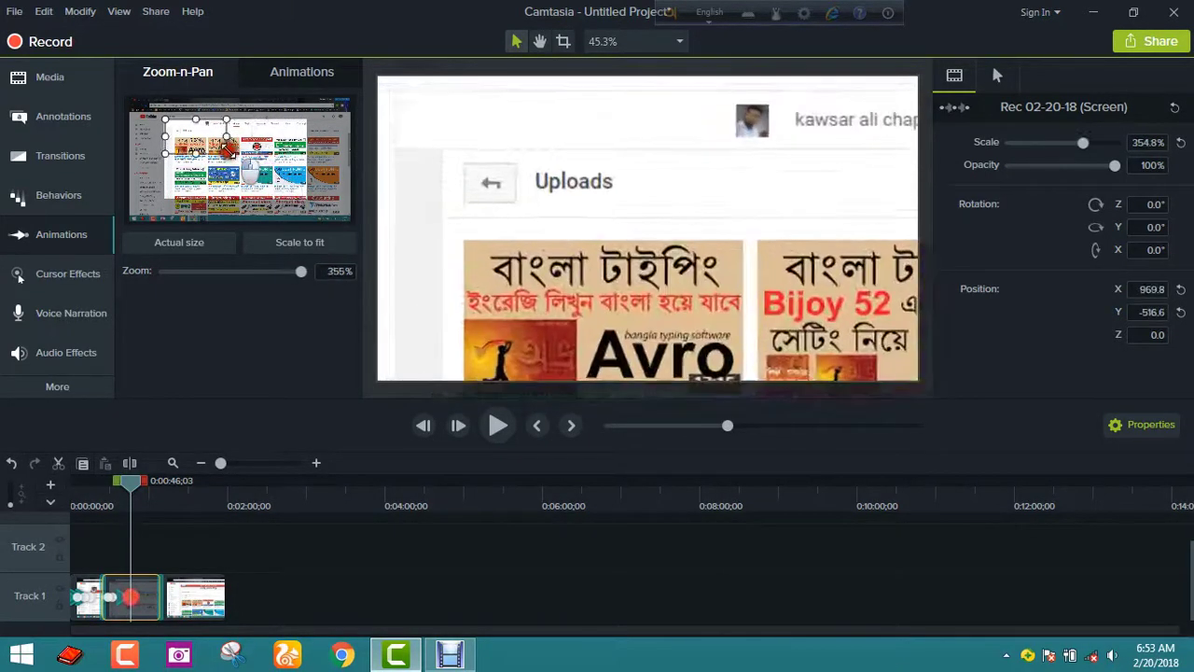
- Advance playback to 0:00:50;19 and scale the Zoom-n-Pan frame to fit so the second clip zooms out to 100%
left_click(497, 425)
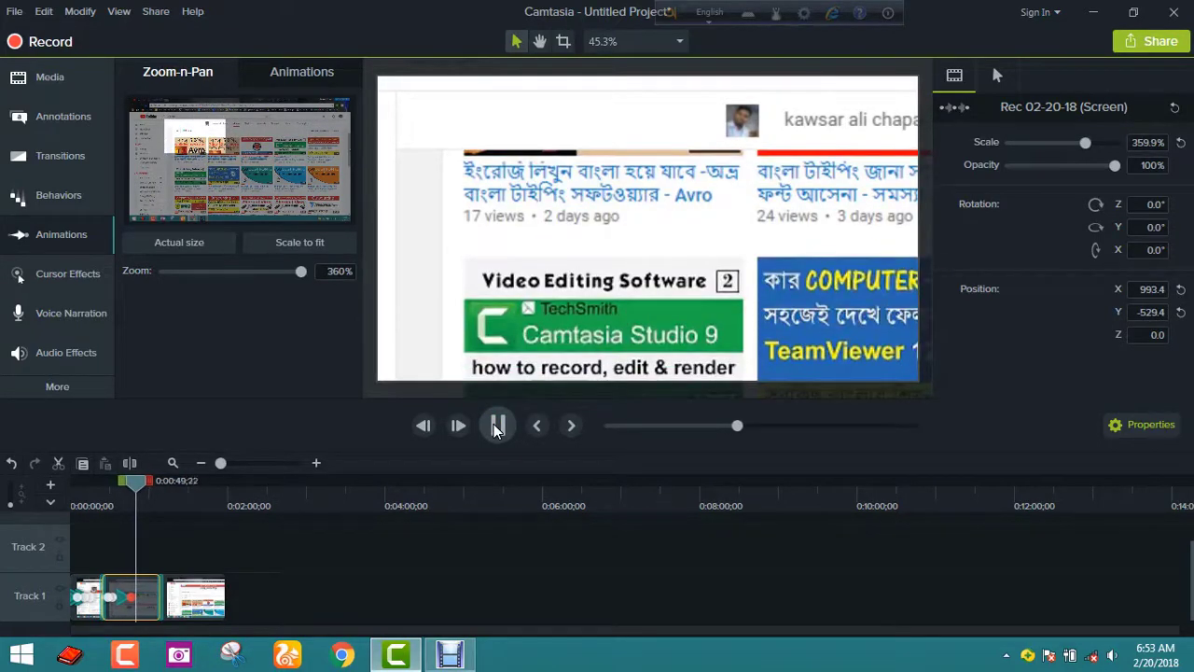
left_click(497, 426)
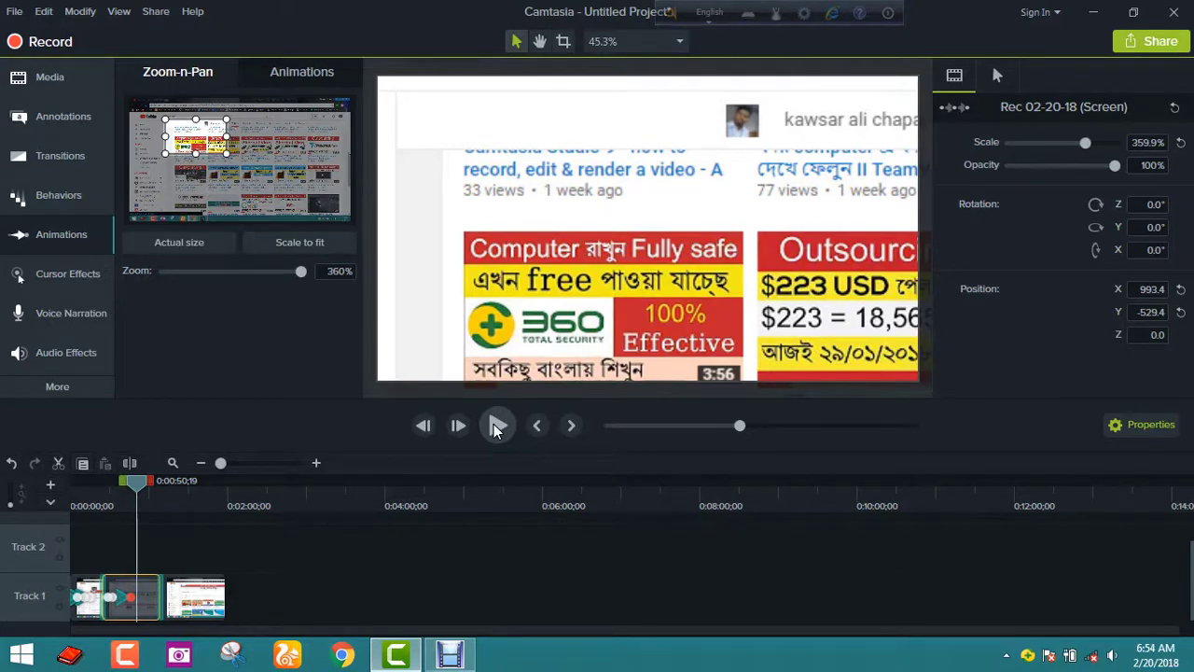
left_click(314, 241)
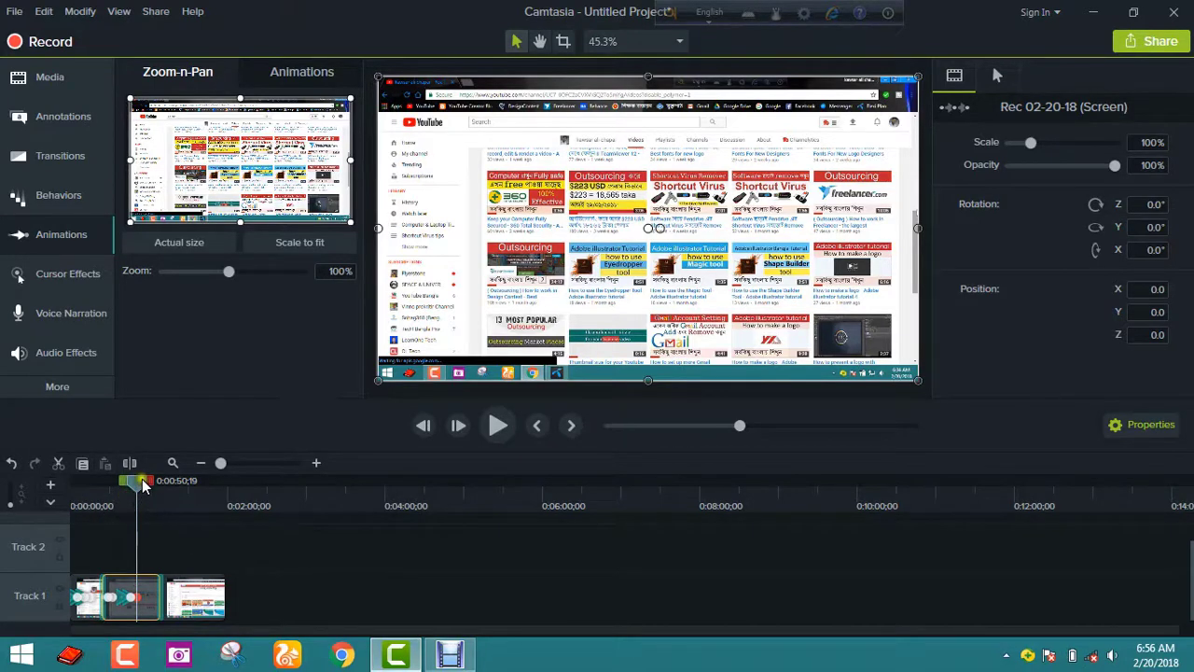
- Return the playhead to 0:00:00;00 and play the timeline to preview the zoom animations
left_click_drag(140, 483, 59, 488)
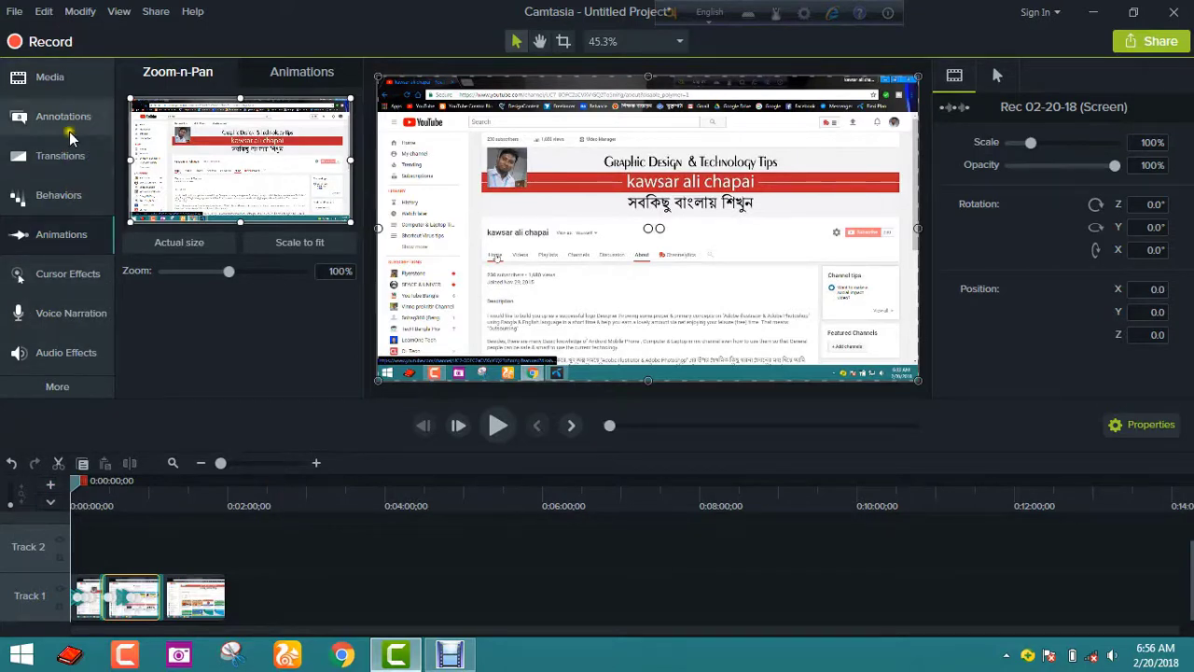
left_click(499, 425)
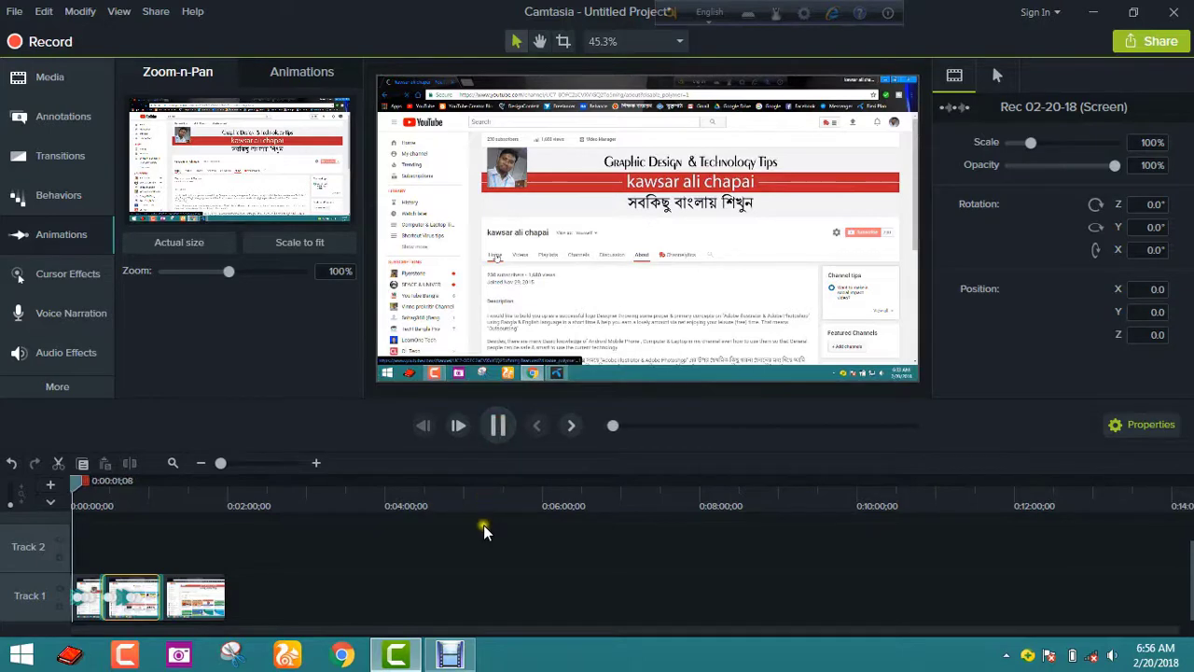